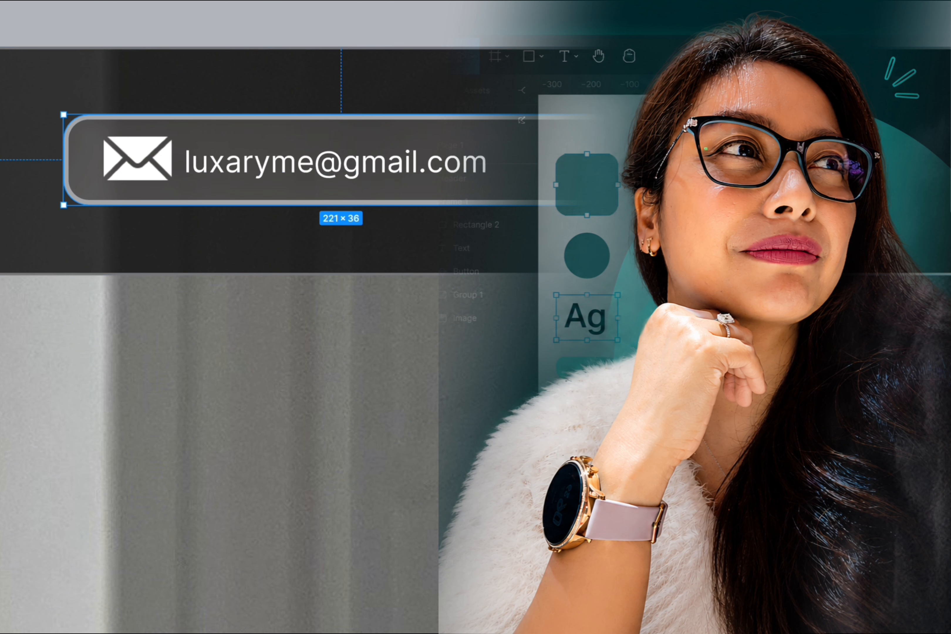
right_click(371, 144)
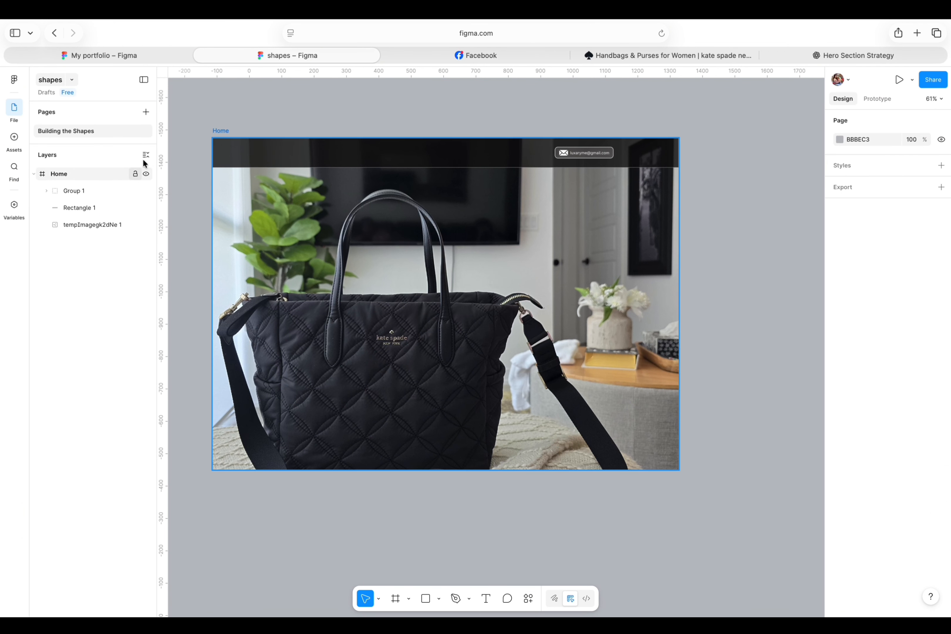
Create a text box over the hero image's upper right and paste the headline “Upgrade Your Everyday Look — Instantly.”.
click(486, 599)
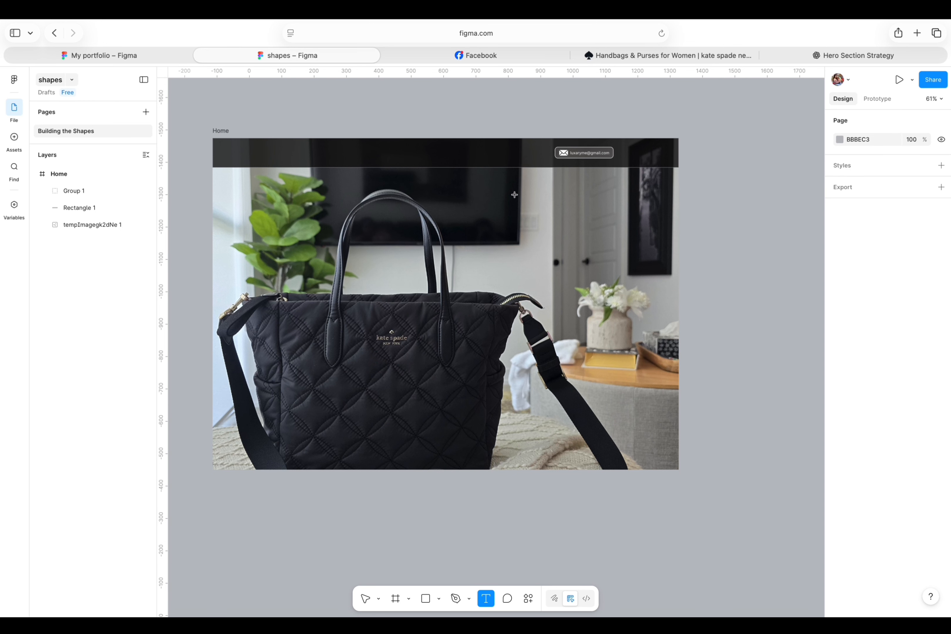
drag(501, 191, 637, 216)
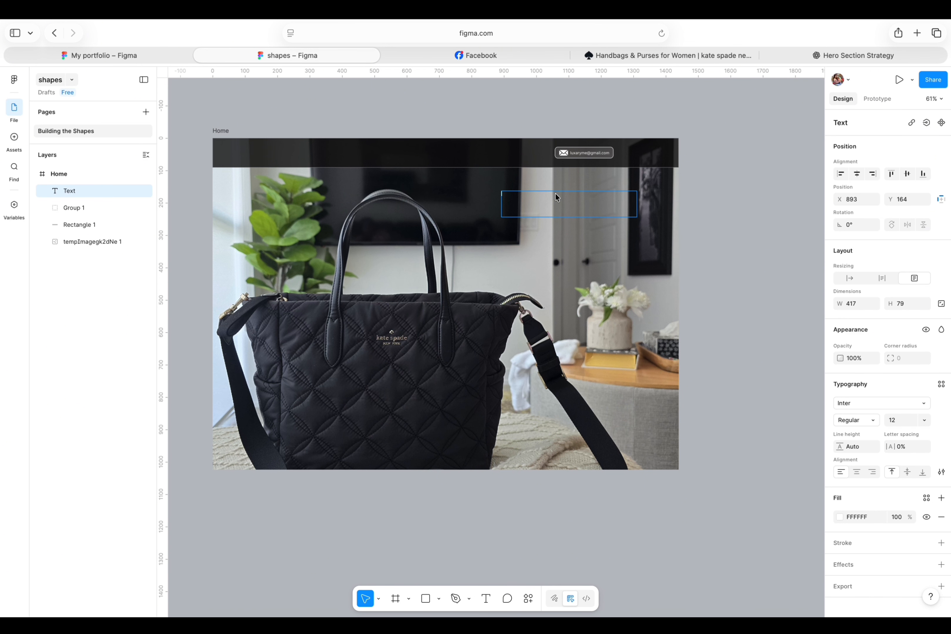
text("Upgrade Your Everyday Look — Instantly.")
drag(592, 196, 533, 195)
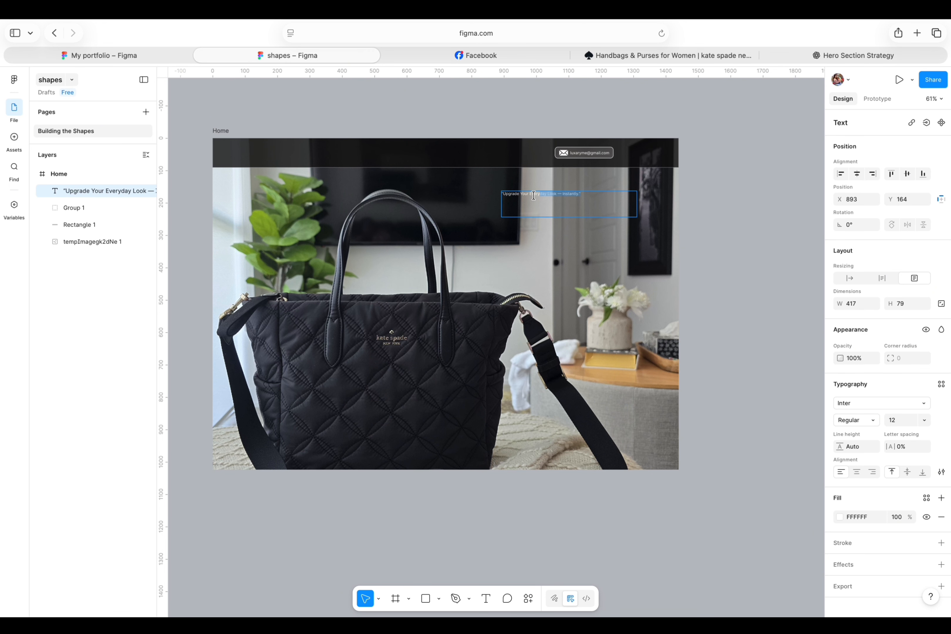
key(Escape)
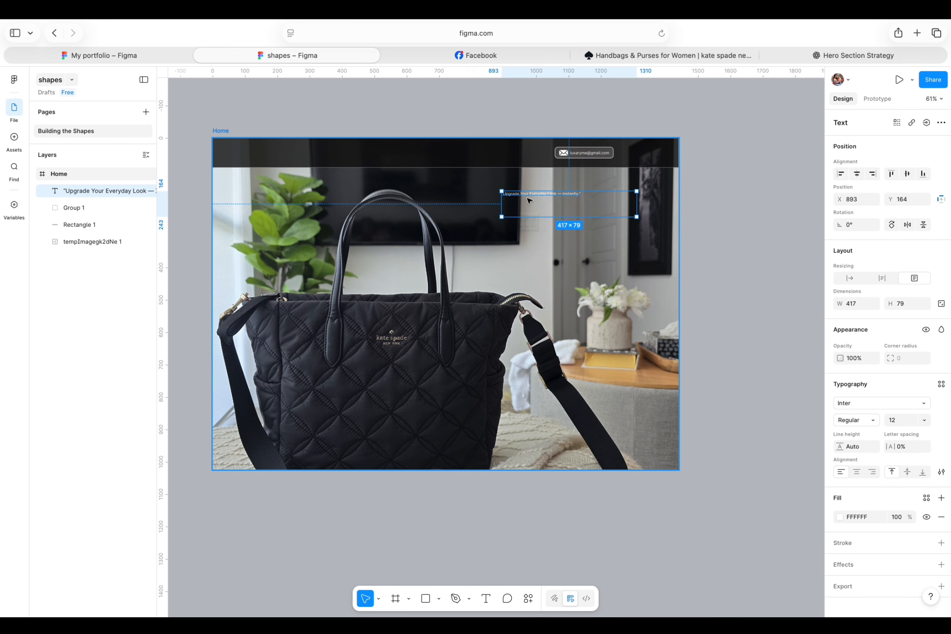
click(736, 212)
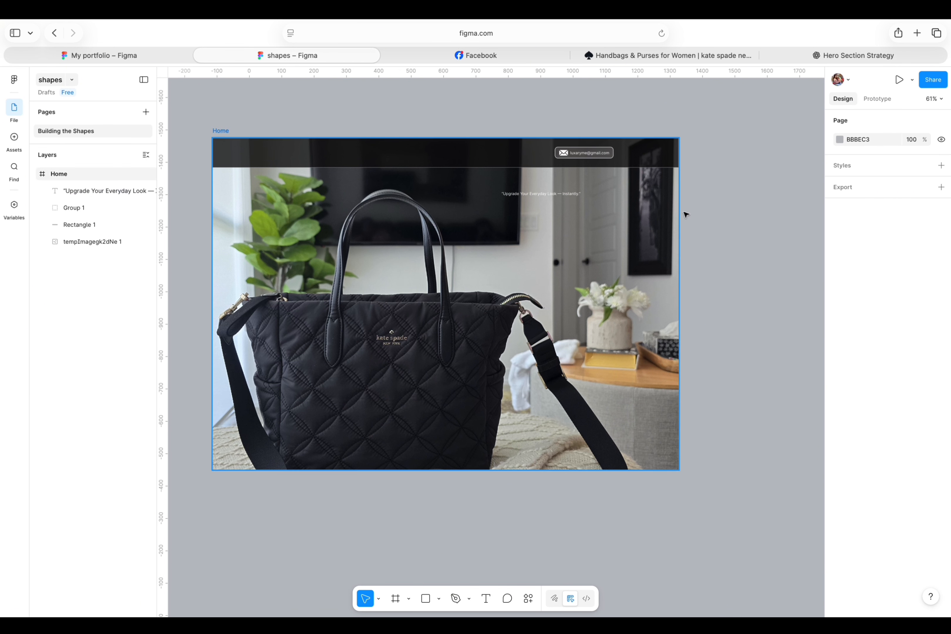
click(533, 196)
key(Escape)
click(581, 198)
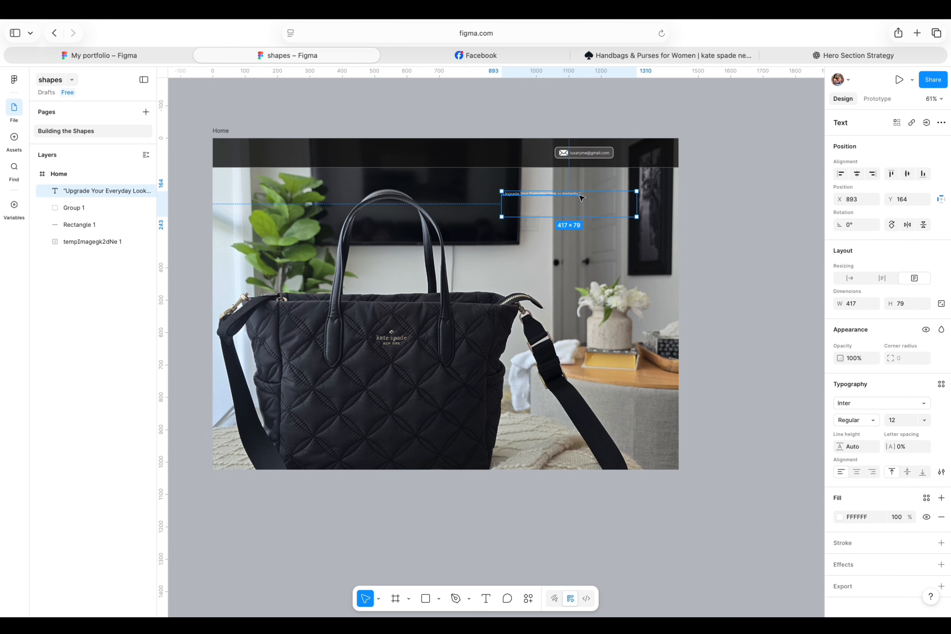
click(740, 184)
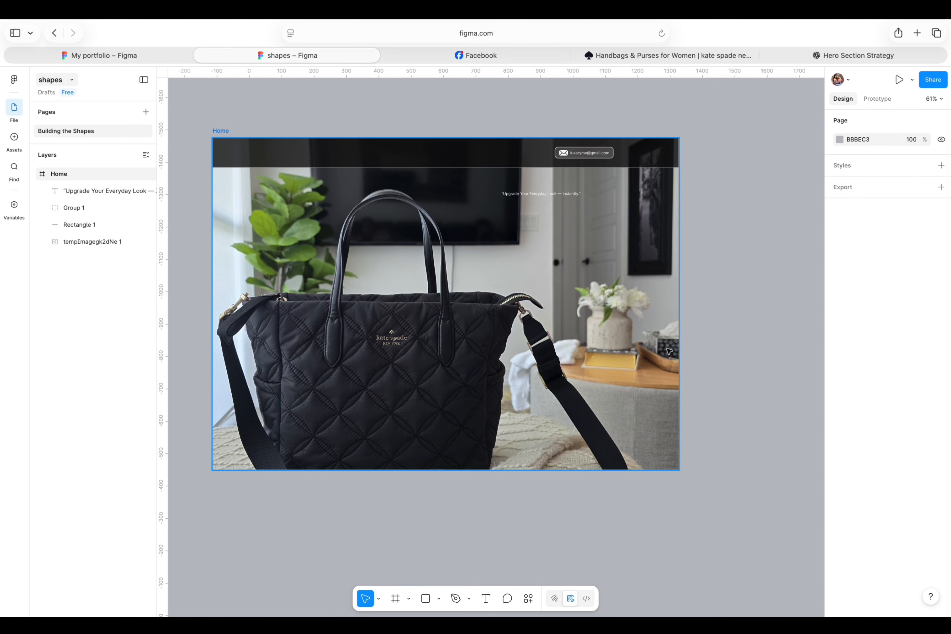
Center-align the headline text and set it to size 32 with ExtraBold weight.
click(532, 193)
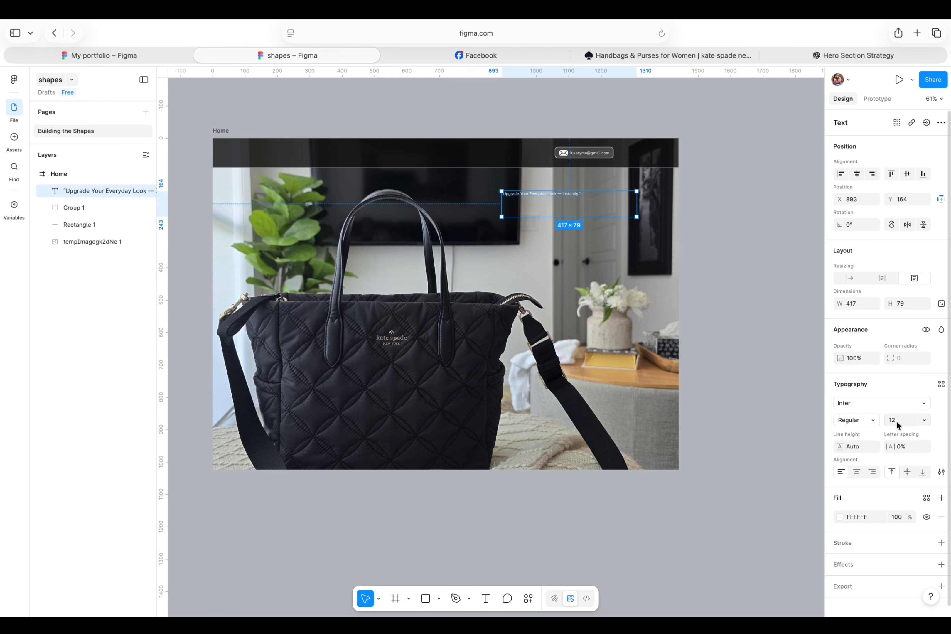
click(856, 471)
click(923, 420)
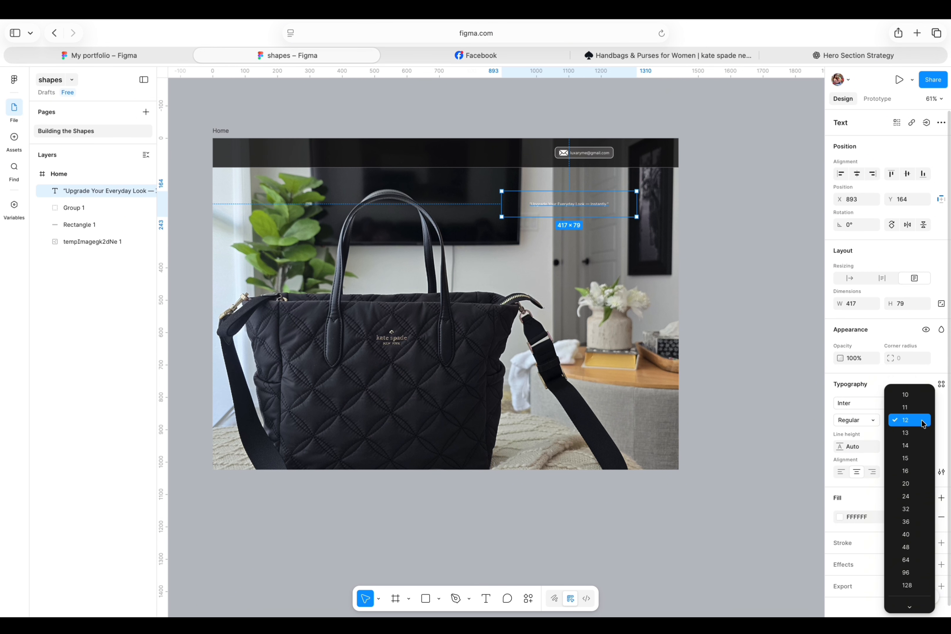
click(908, 515)
click(867, 421)
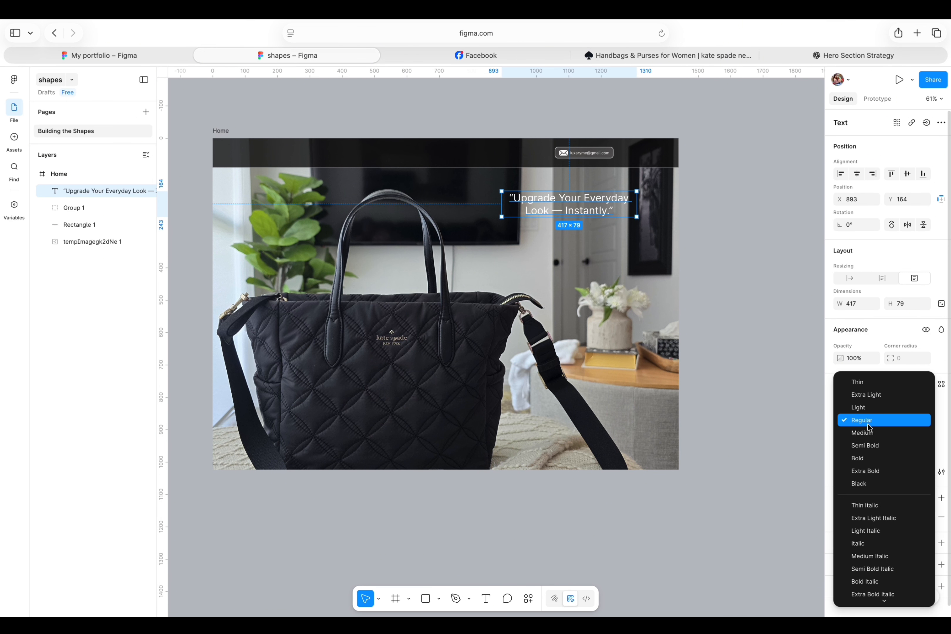
click(867, 469)
Change the headline's font family to Poppins.
click(877, 403)
scroll(755, 442, up, 20)
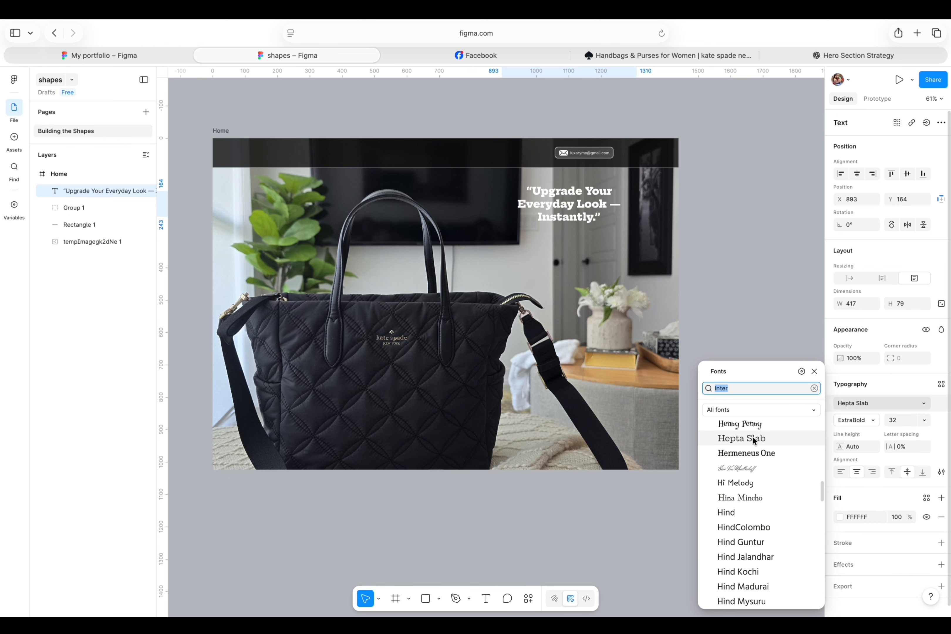
scroll(766, 484, up, 10)
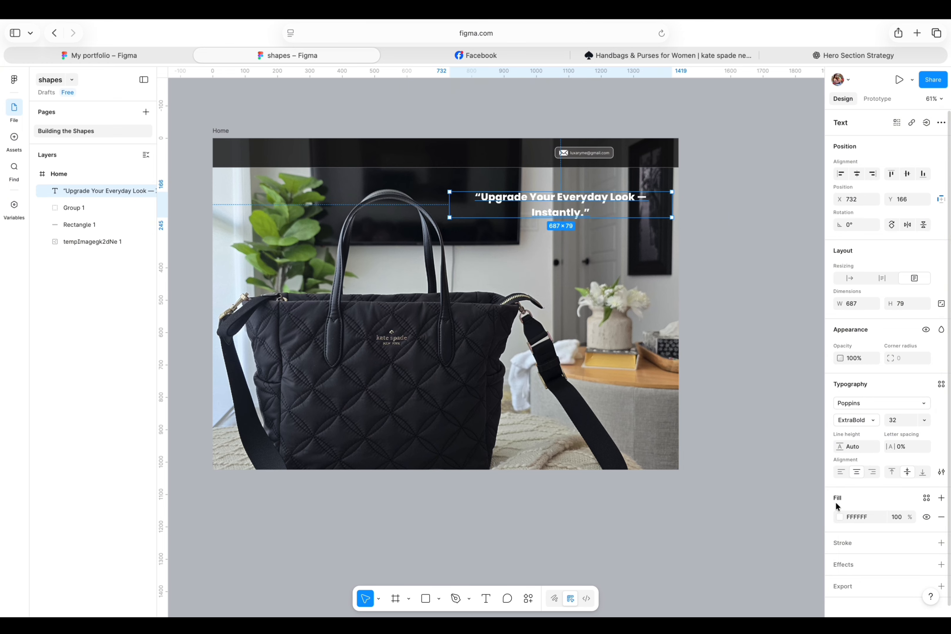
Set the headline's fill colour to a light yellow.
click(839, 517)
click(746, 521)
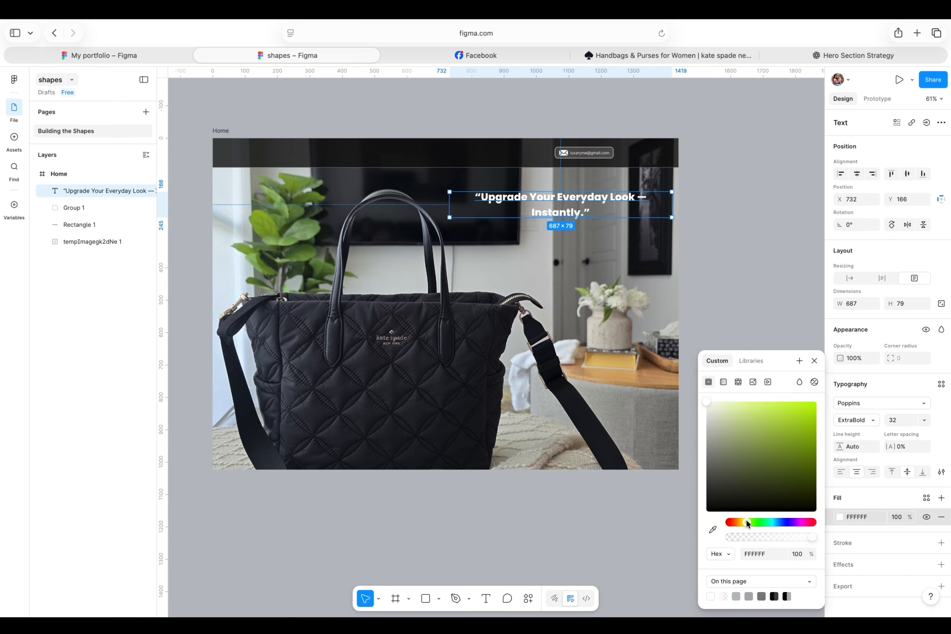
click(791, 430)
mouse_move(740, 521)
mouse_down()
mouse_move(794, 522)
mouse_move(742, 521)
mouse_up()
click(767, 402)
click(729, 187)
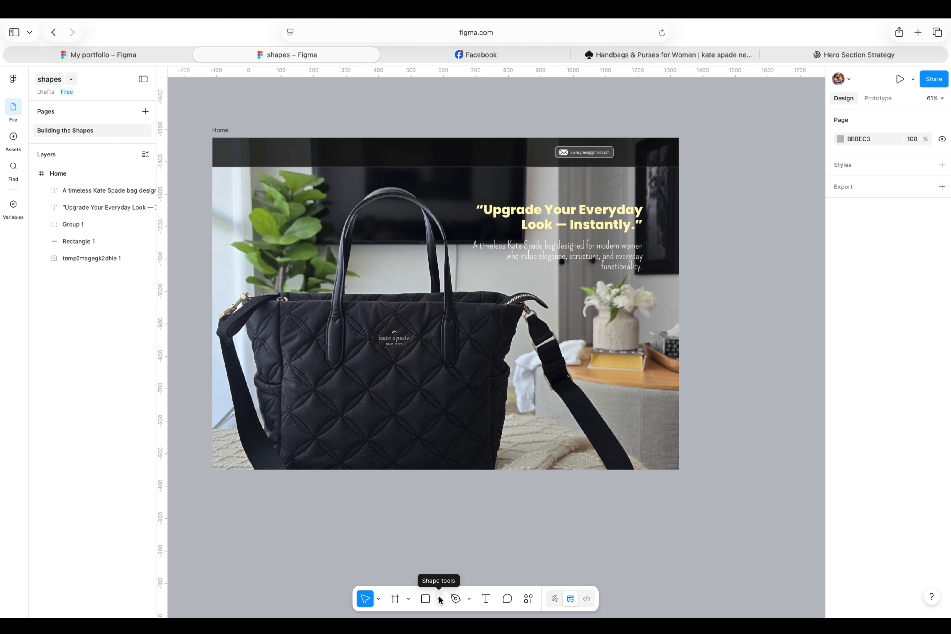
Draw an ellipse about 708 × 646 over the hero image's right half, aligned to the top right.
click(440, 599)
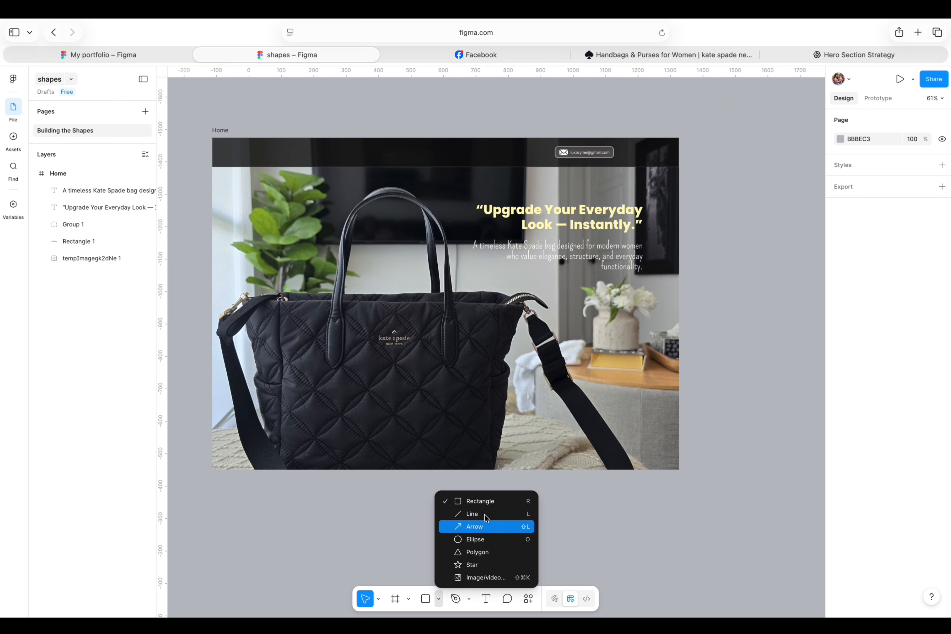
click(473, 540)
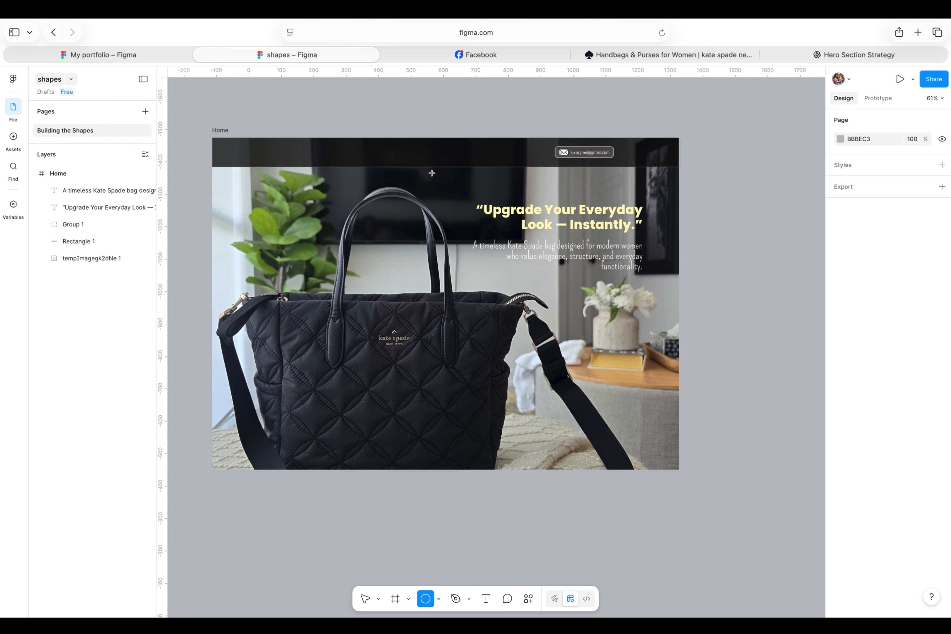
mouse_move(432, 172)
mouse_down()
mouse_move(470, 291)
mouse_move(652, 333)
mouse_move(662, 384)
mouse_up()
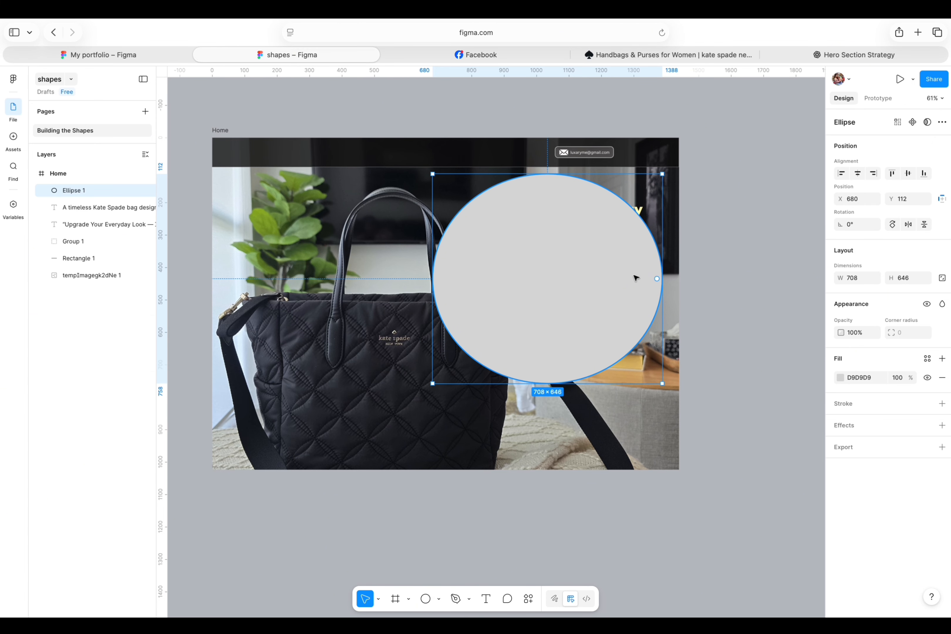
drag(596, 267, 614, 250)
Fill the ellipse with 0B0B0B at 75% opacity.
click(840, 377)
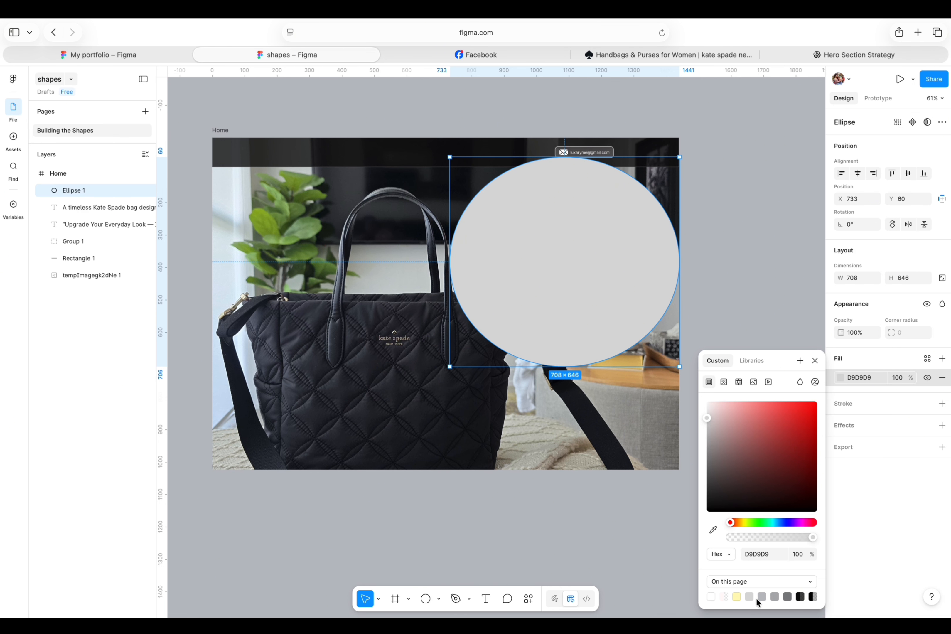
click(800, 598)
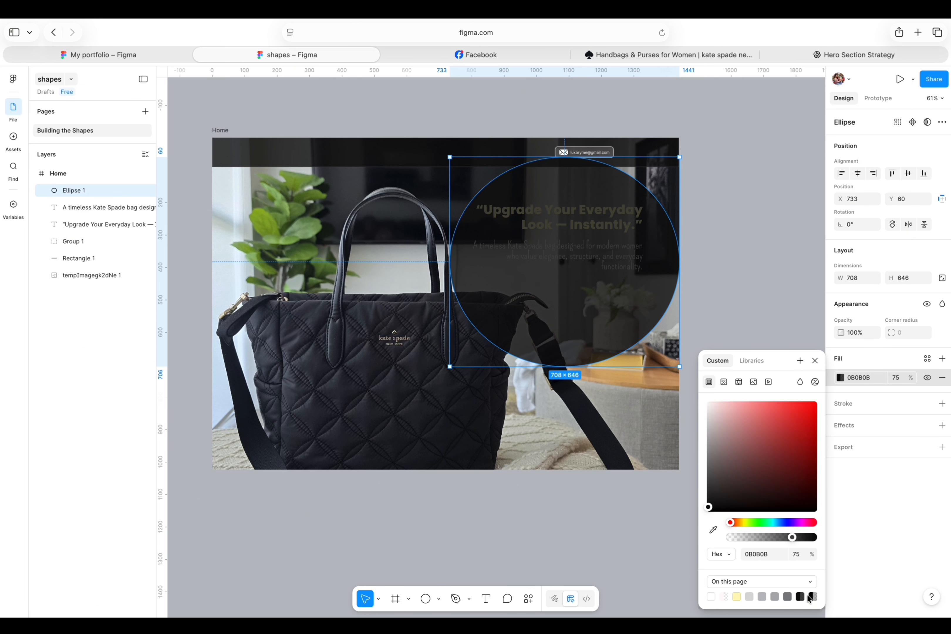
click(812, 597)
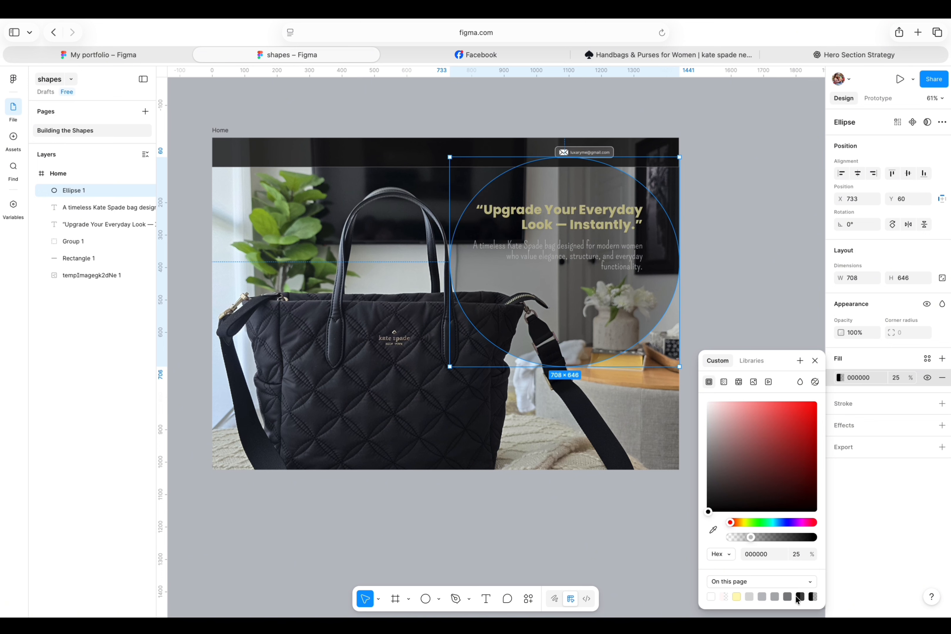
click(800, 598)
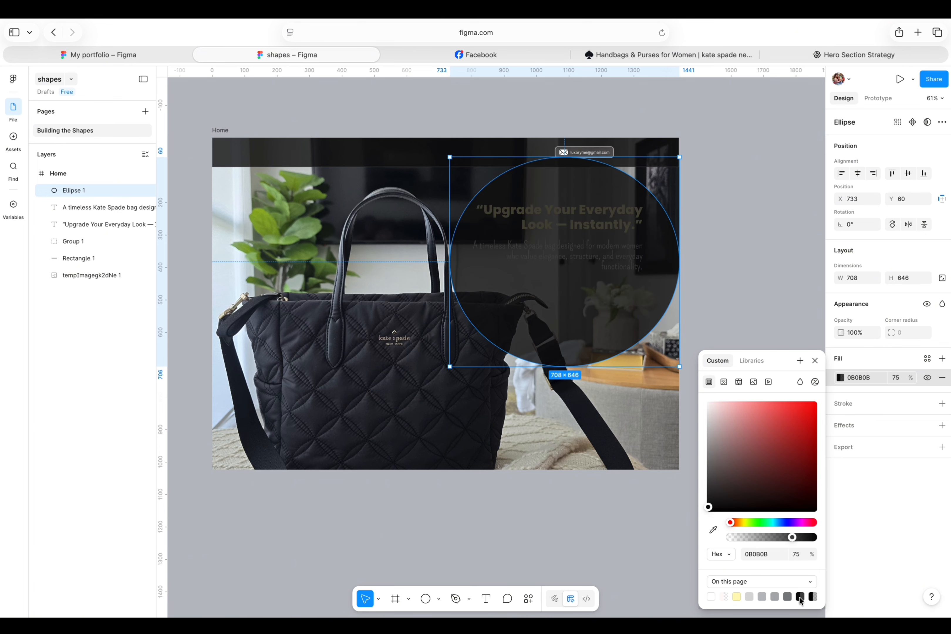
click(747, 262)
Move the ellipse layer below the headline and description text layers.
click(619, 323)
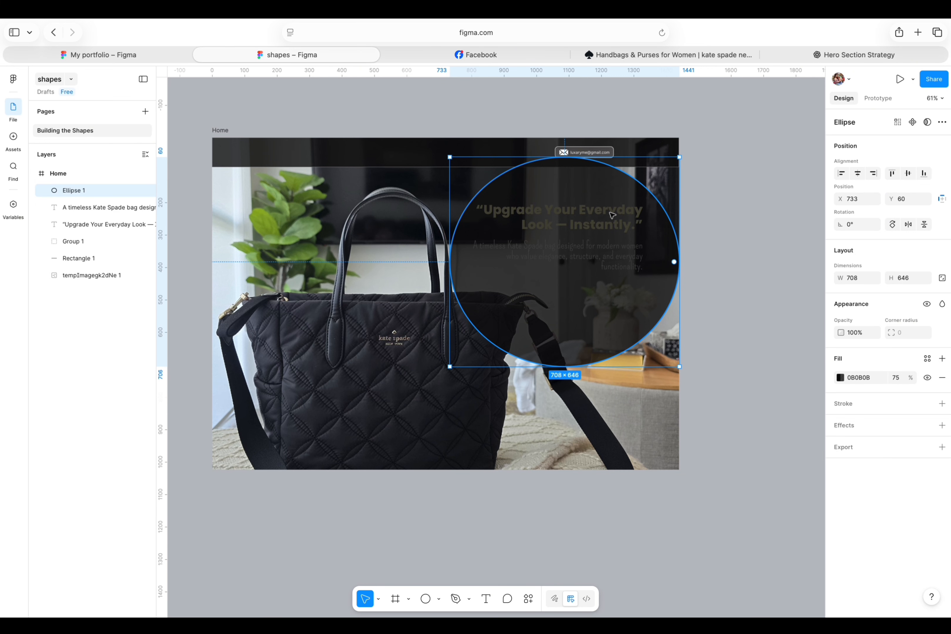
click(749, 189)
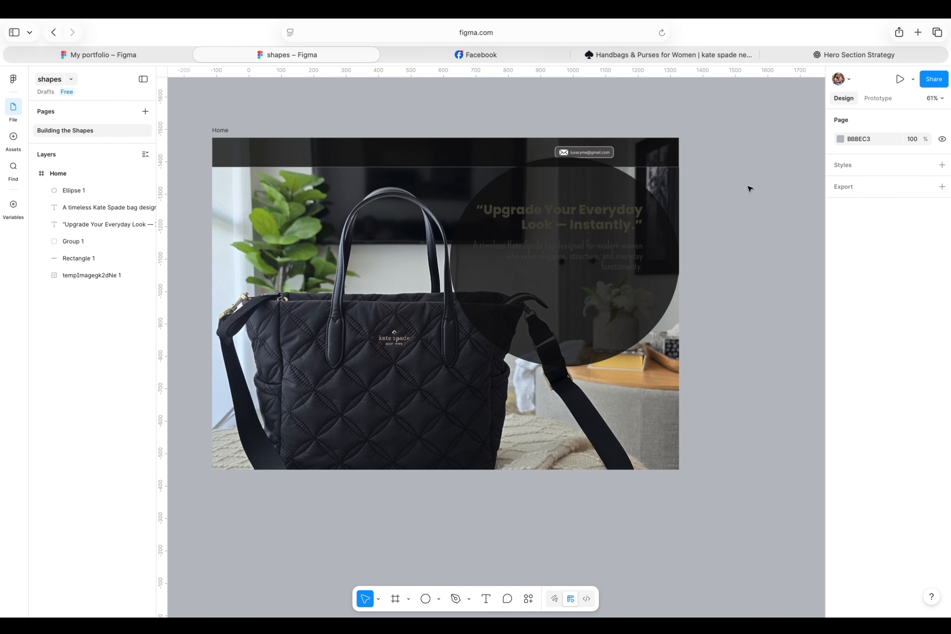
click(652, 207)
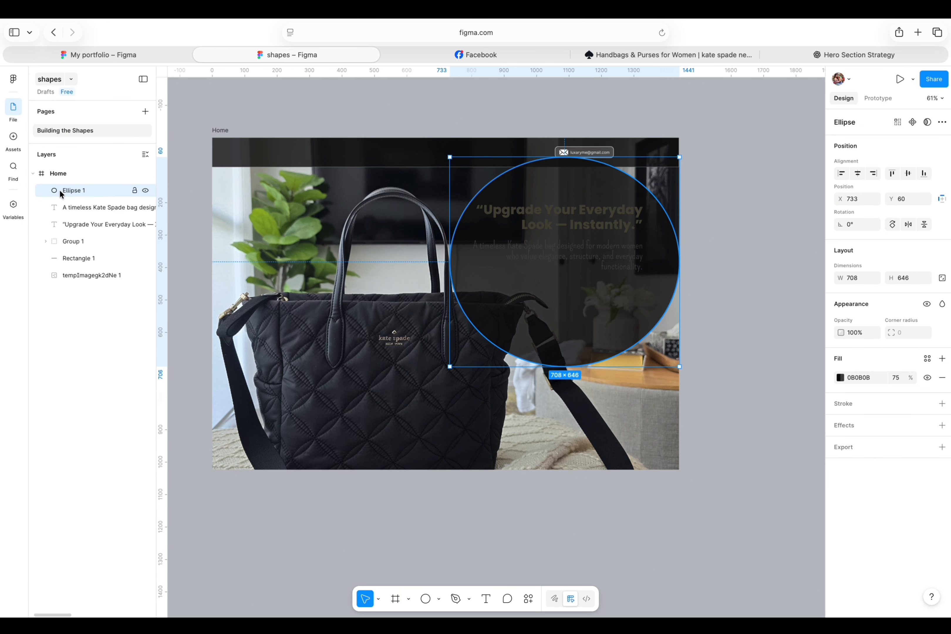
drag(60, 191, 67, 230)
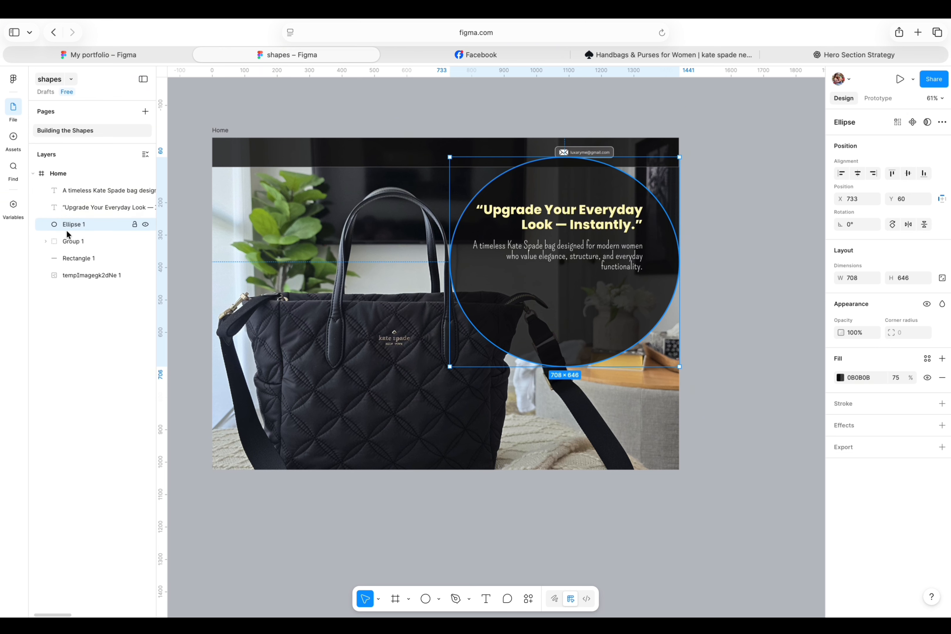
click(758, 155)
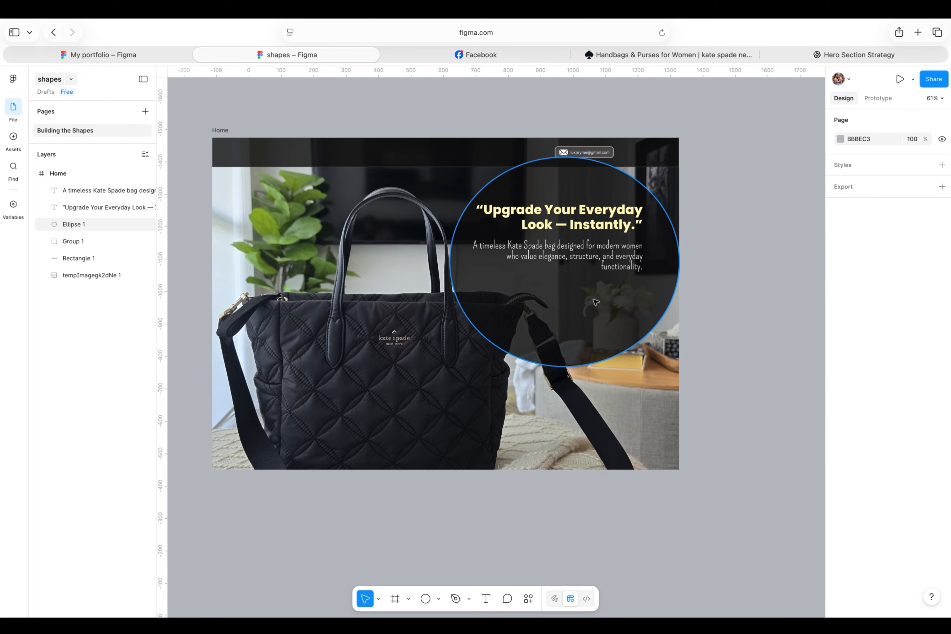
Resize the ellipse to about 568 × 566 and reposition it behind the headline and description.
click(674, 268)
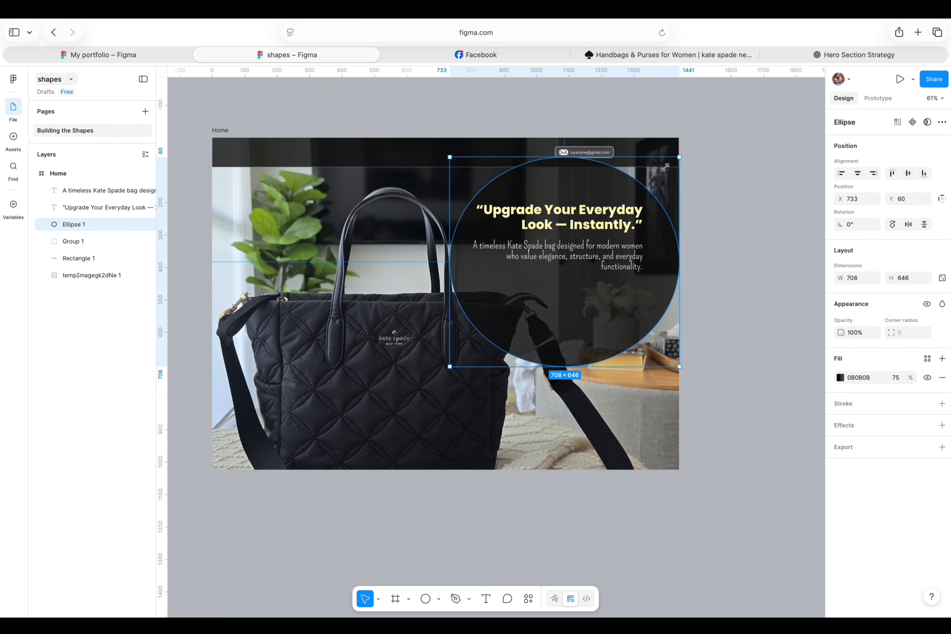
drag(677, 160, 623, 195)
drag(537, 266, 559, 277)
drag(645, 167, 654, 158)
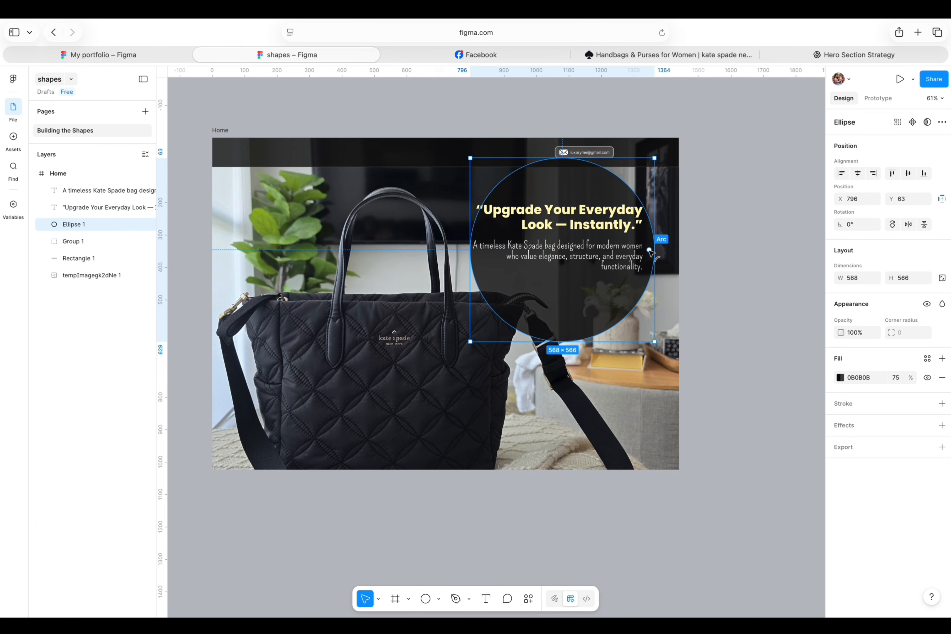
click(738, 236)
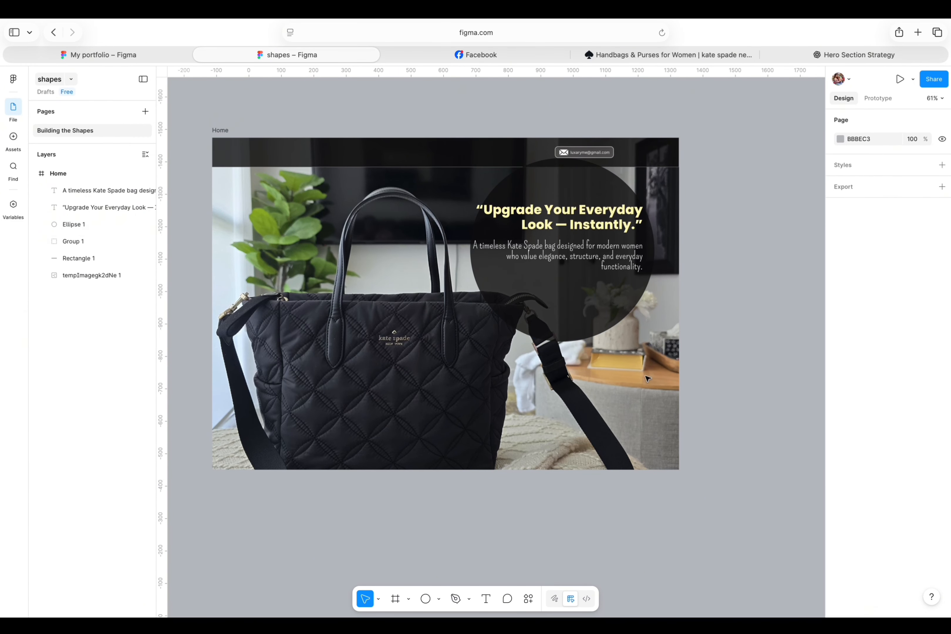
Cut the ellipse to a half-circle arc and rotate it about 180° so the curve faces down.
click(608, 318)
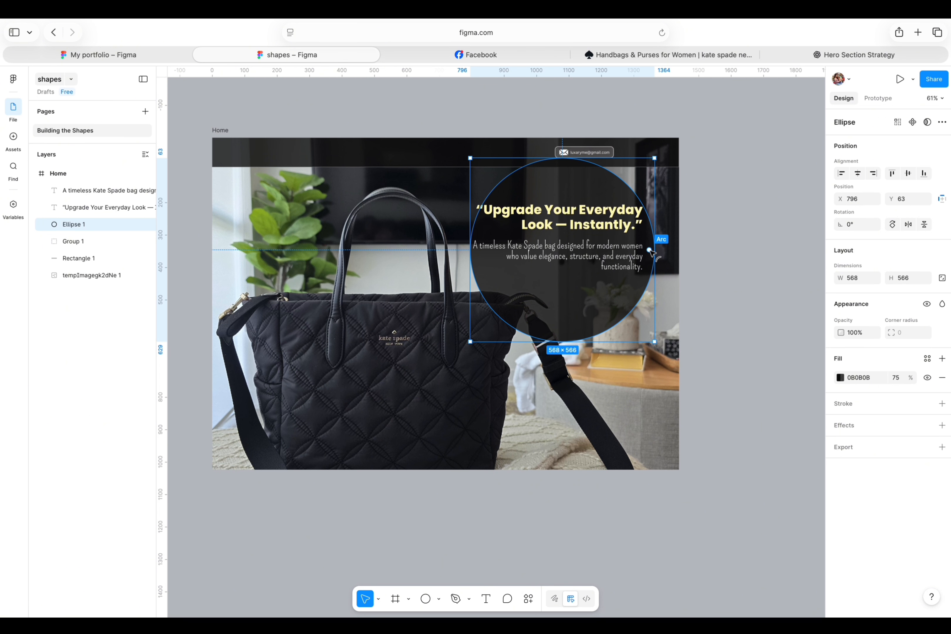
drag(651, 252, 468, 249)
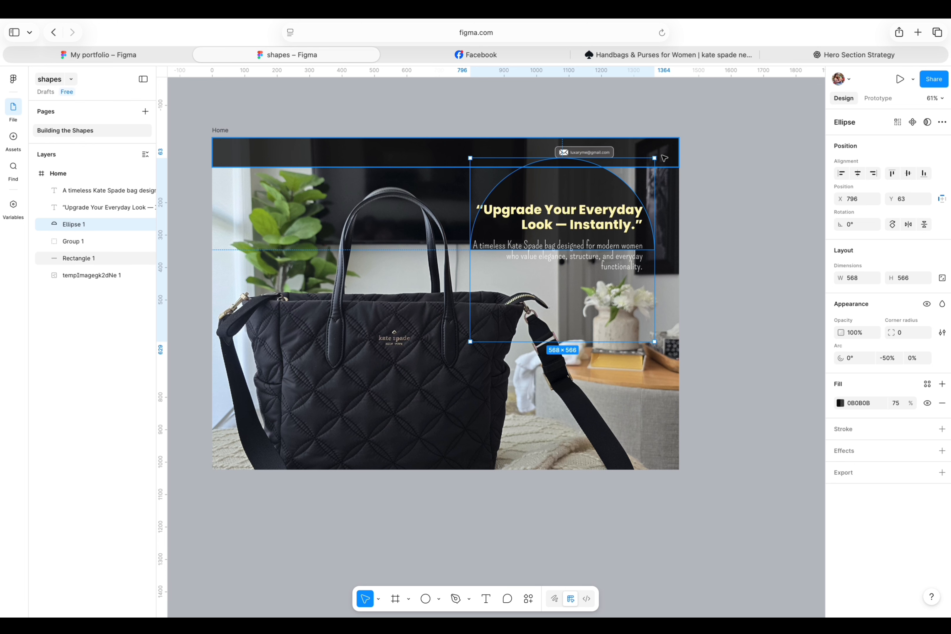
drag(664, 155, 441, 364)
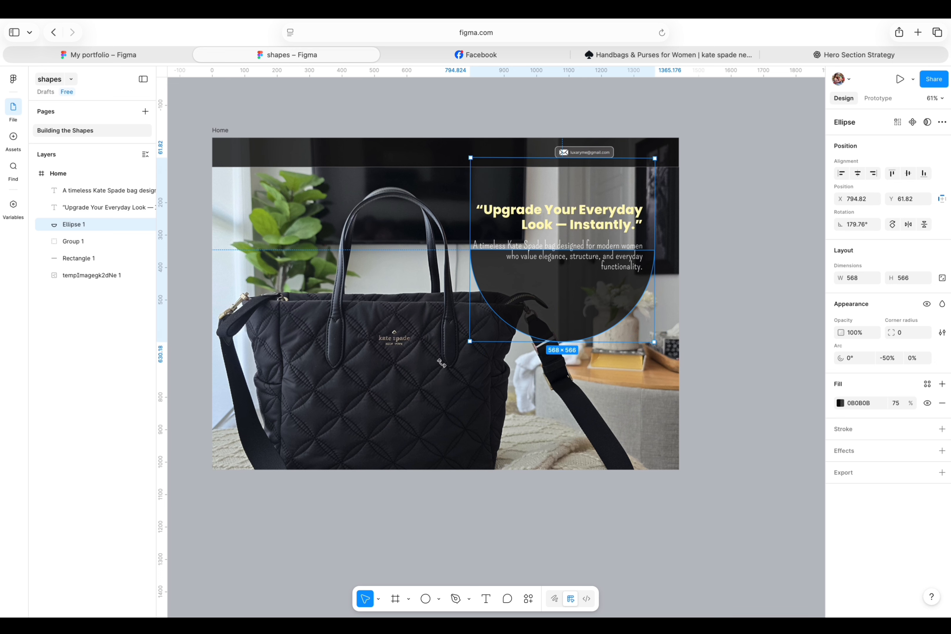
Move the semicircle up to the frame's top and enlarge it to about 856 × 732 behind the text.
drag(553, 323, 513, 238)
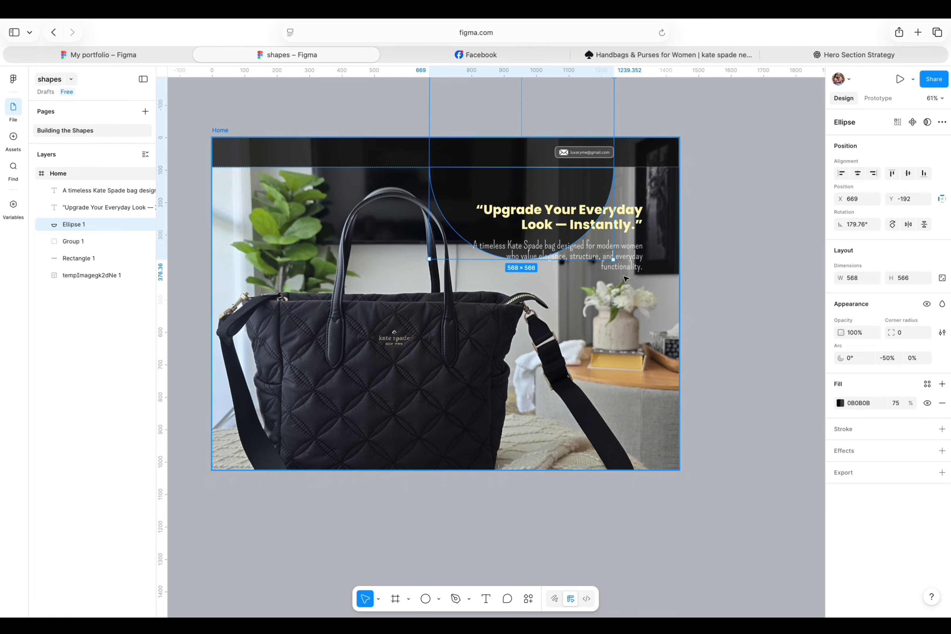
drag(613, 260, 706, 312)
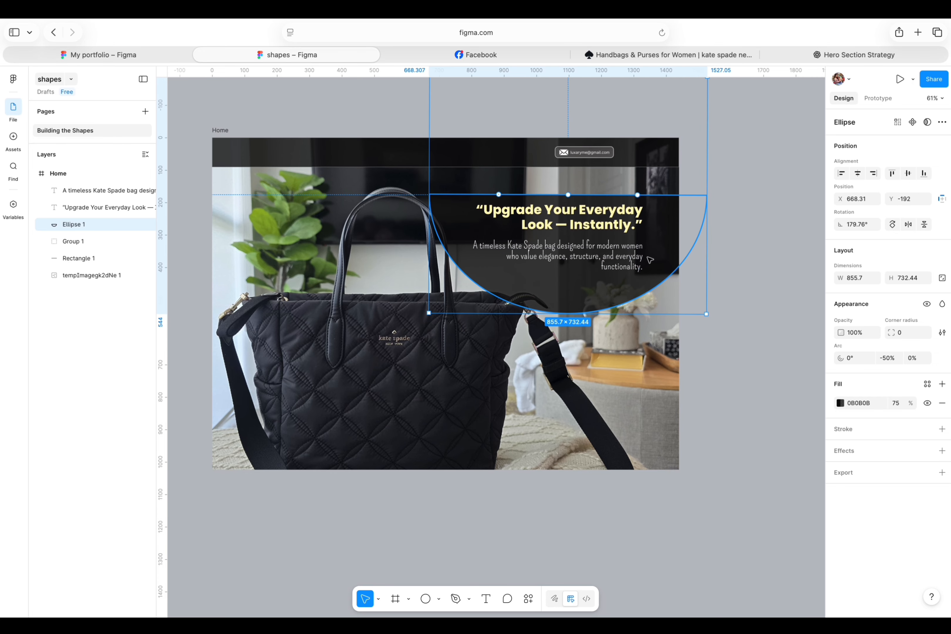
Move the semicircle higher and stretch it to about 851 × 915 so it covers the text area.
drag(676, 228, 668, 195)
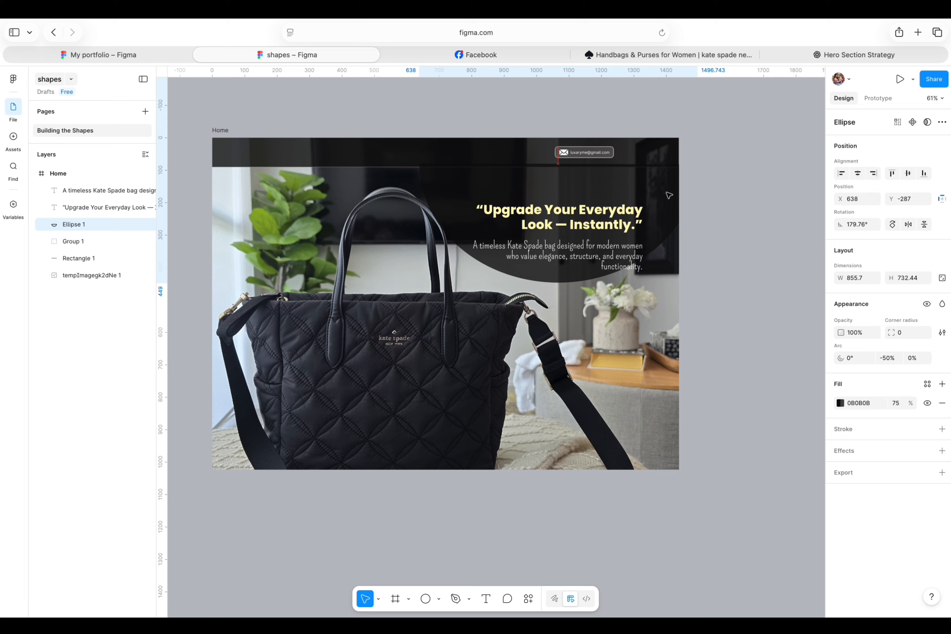
drag(697, 286, 695, 342)
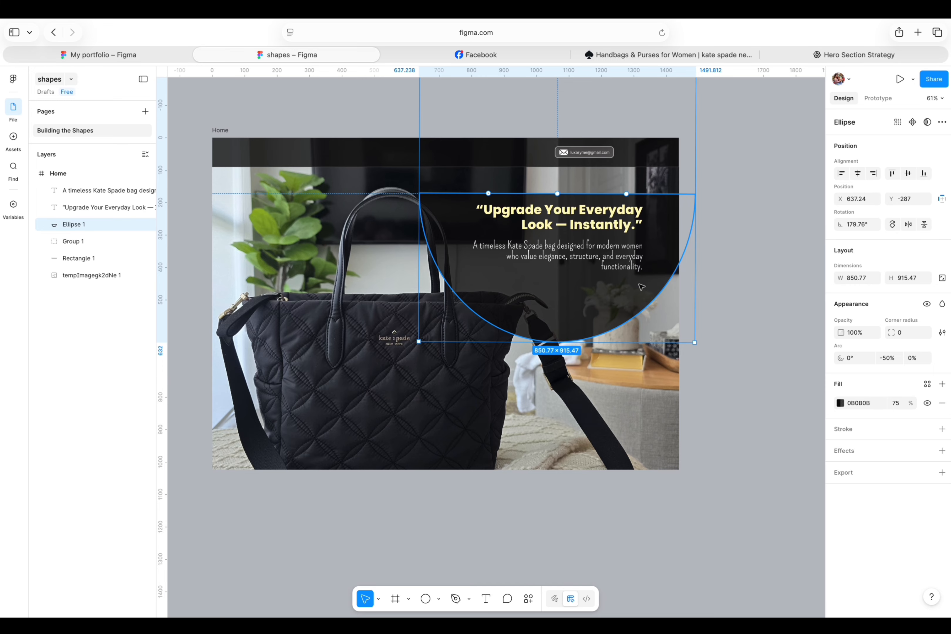
drag(602, 297, 610, 270)
click(746, 233)
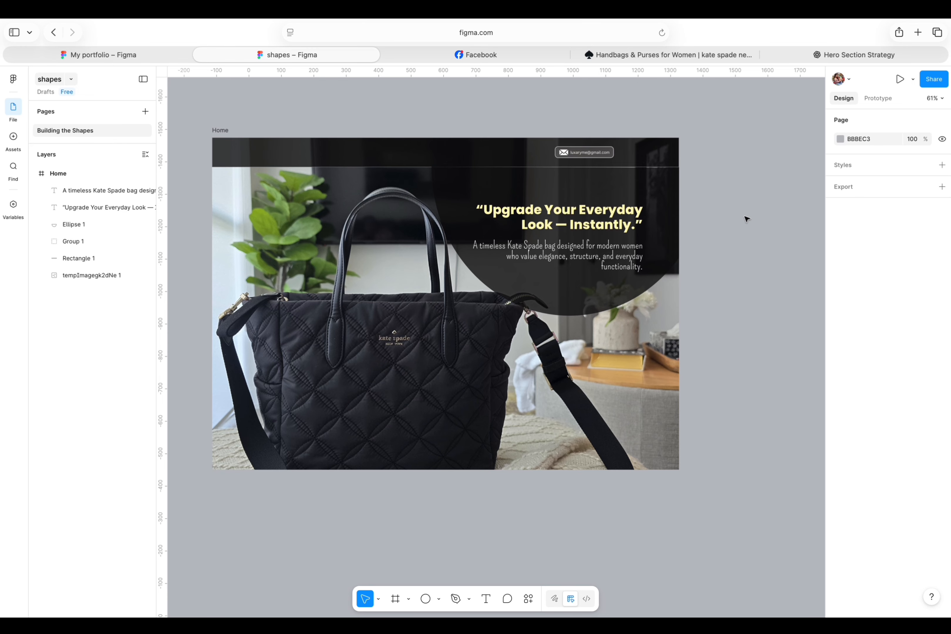
Widen the semicircle to about 876 × 915 so it extends past the frame's right edge.
click(581, 286)
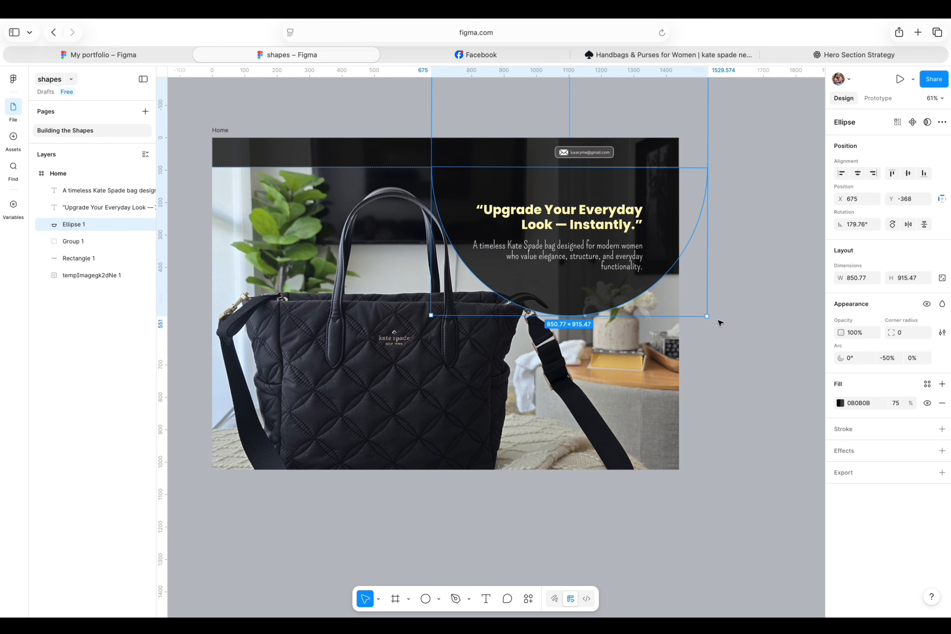
drag(708, 321, 708, 320)
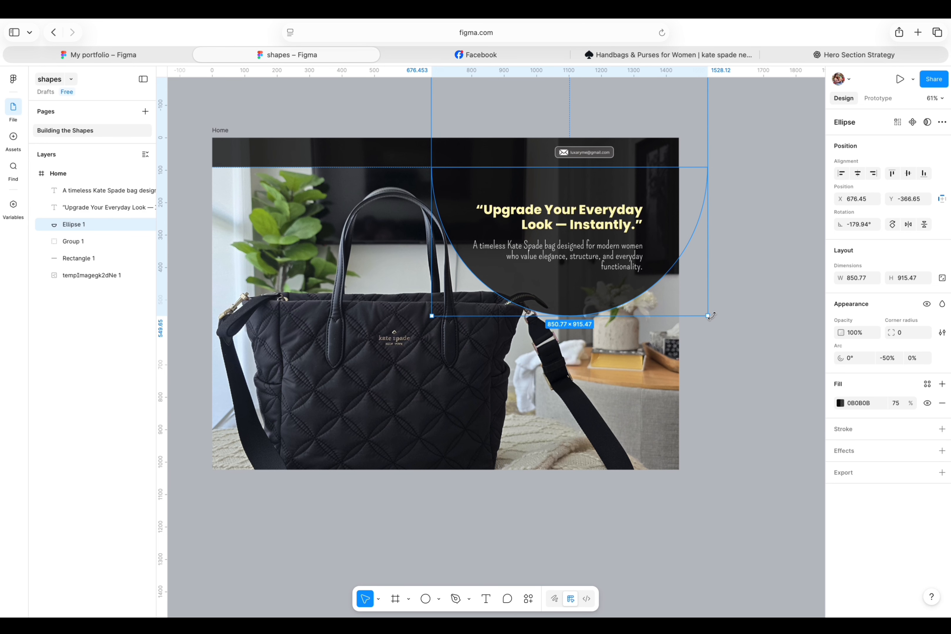
click(786, 286)
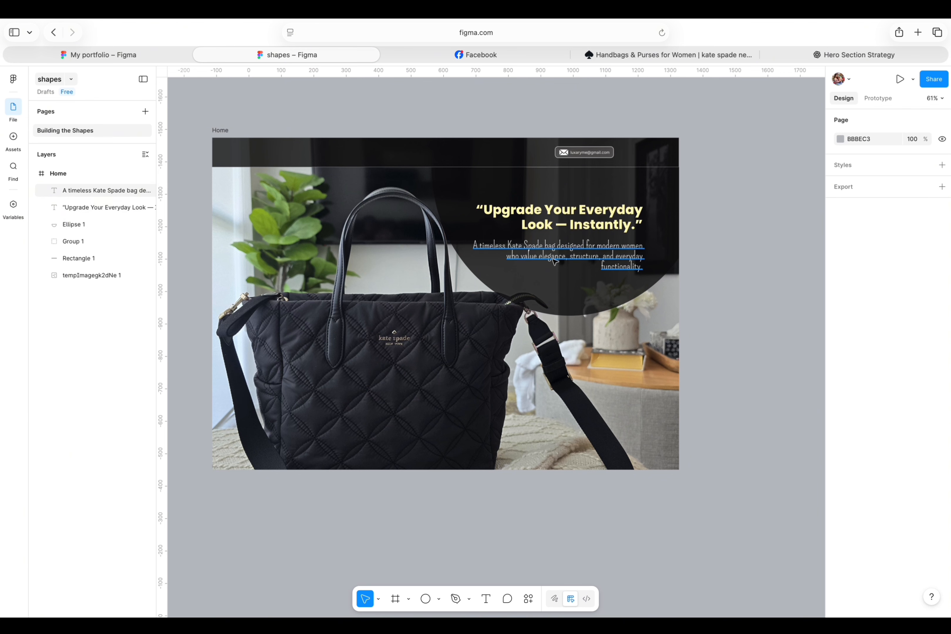
click(673, 208)
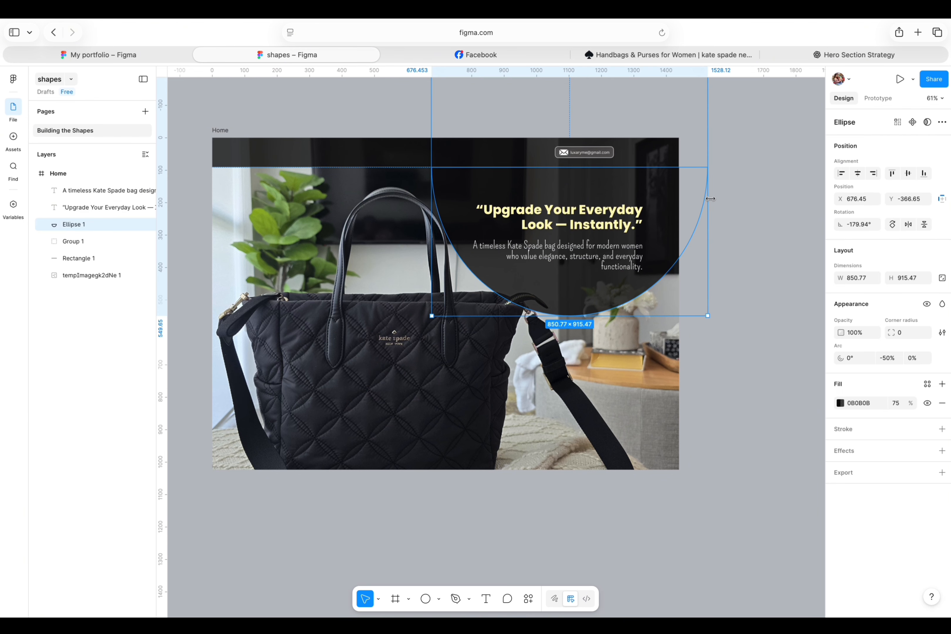
drag(707, 199, 715, 199)
drag(621, 315, 620, 315)
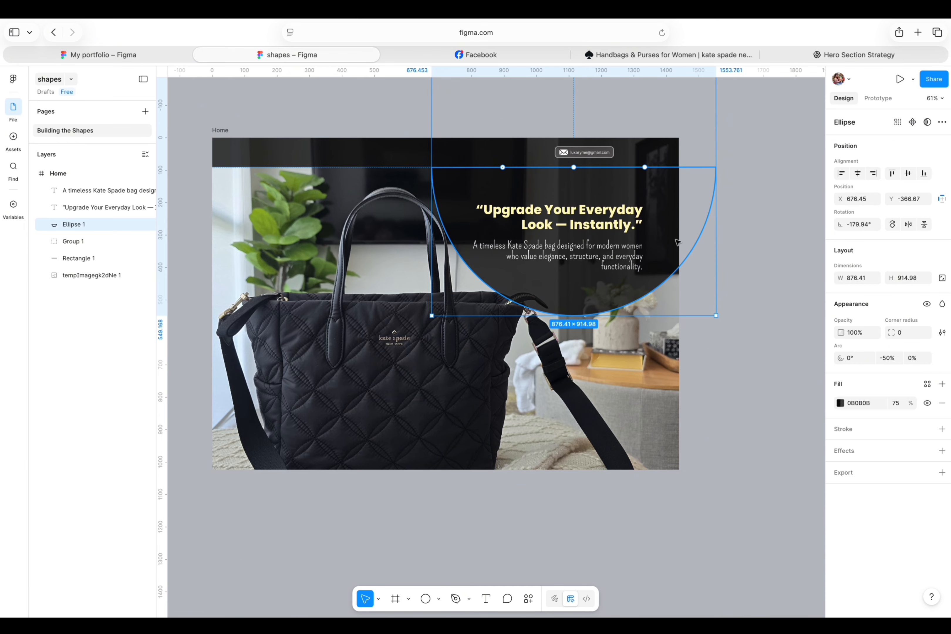
click(748, 220)
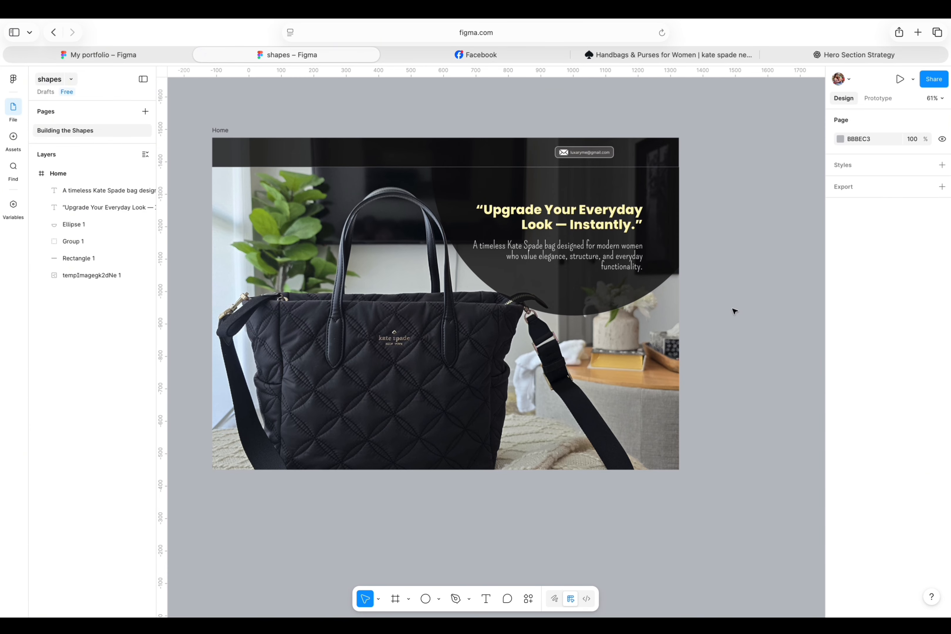
Nudge the headline text slightly upward within the semicircle.
click(609, 214)
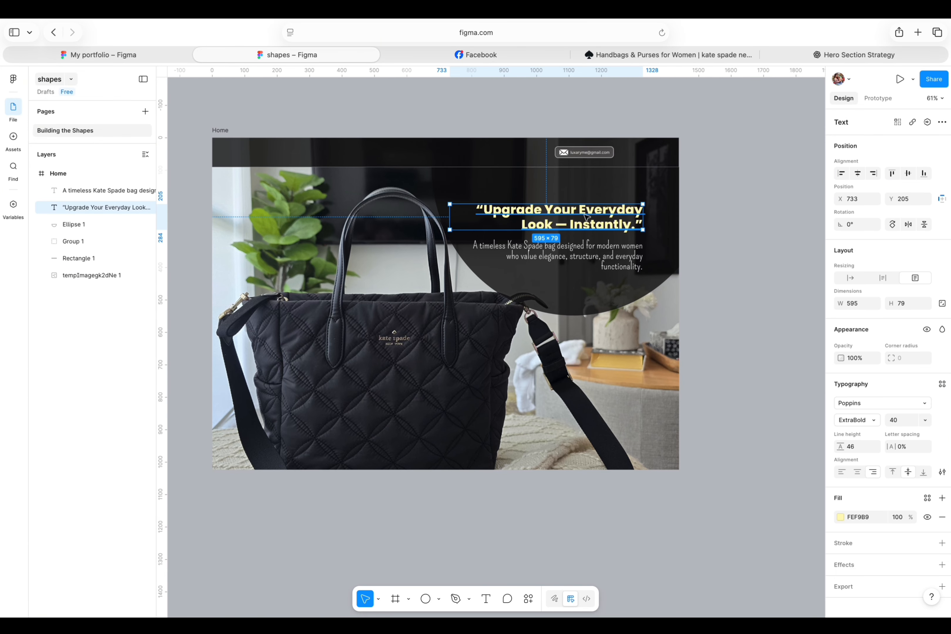
drag(586, 217, 586, 214)
click(741, 249)
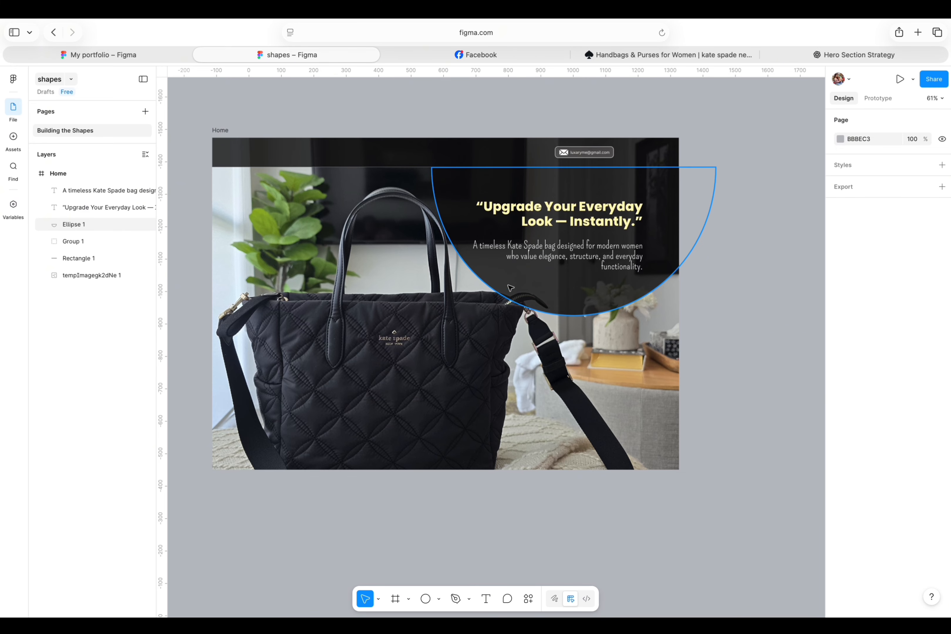
Add a black stroke to the semicircle.
click(691, 228)
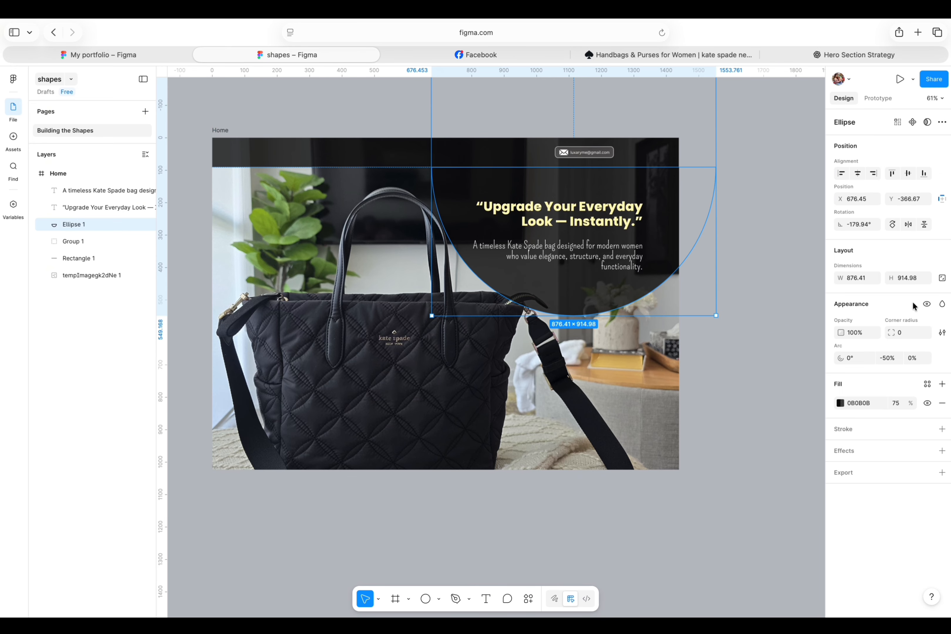
click(857, 432)
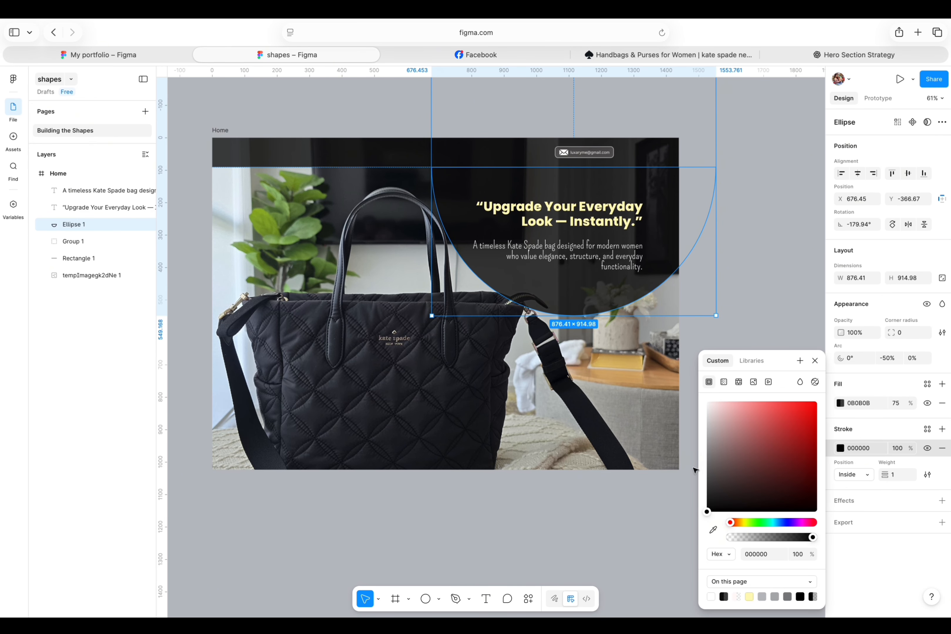
click(750, 286)
click(665, 255)
click(755, 291)
click(664, 255)
Add a drop shadow to the semicircle with X 10, Y 10 and blur 10.
click(844, 503)
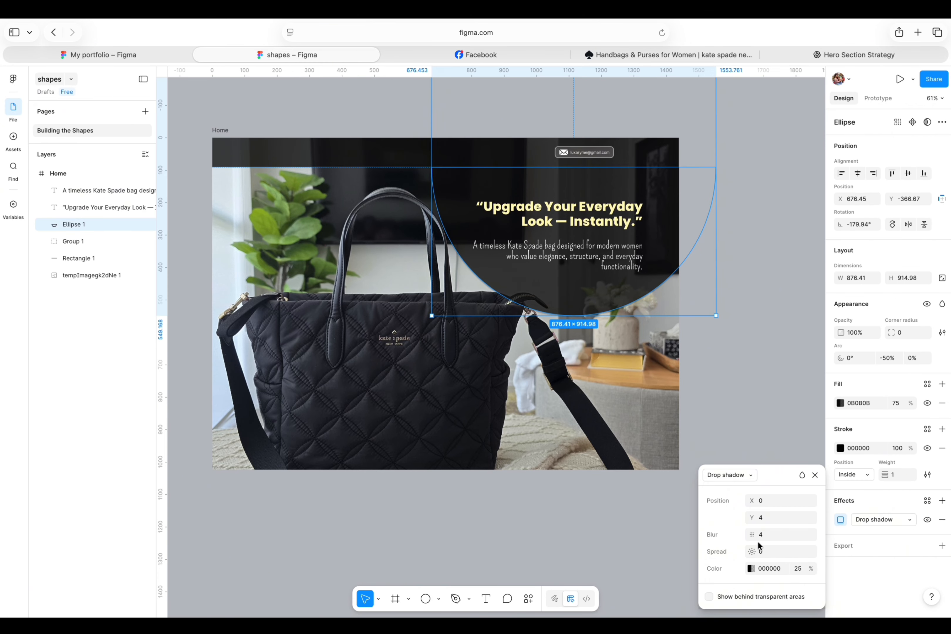
click(769, 500)
text(10)
click(769, 518)
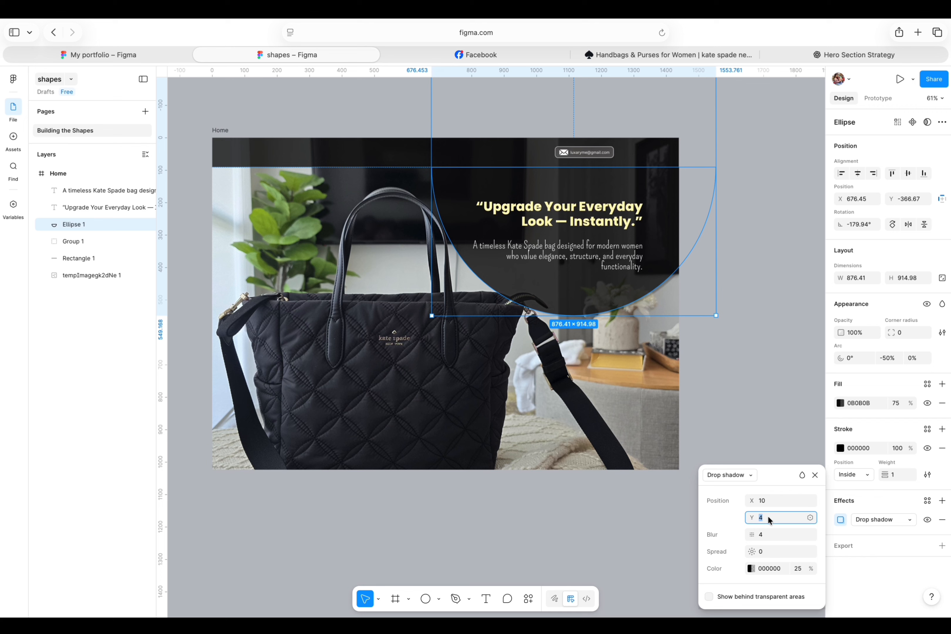
text(10)
click(759, 538)
text(10)
click(759, 344)
click(662, 261)
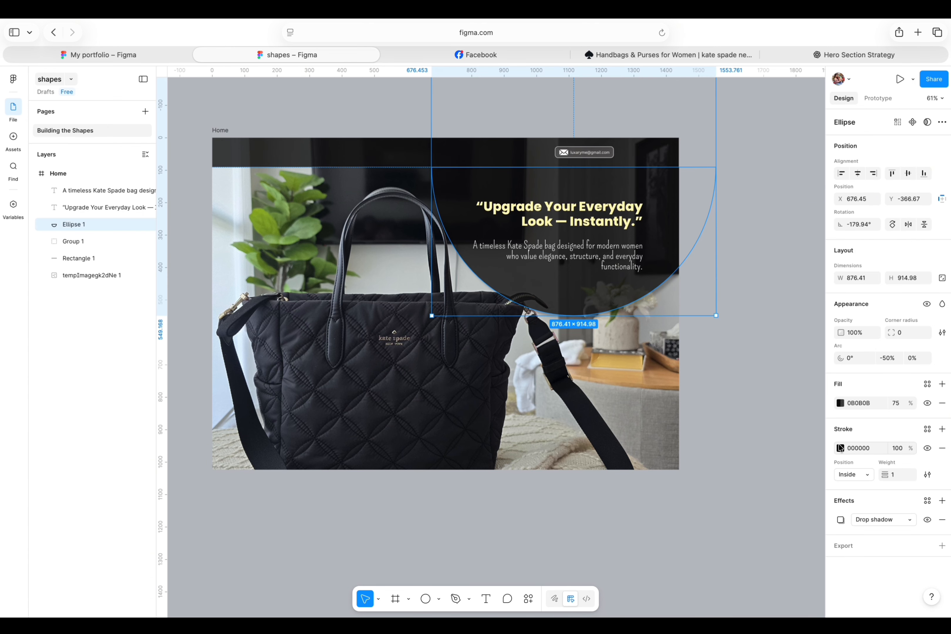
Set the semicircle's stroke position to Outside.
click(865, 476)
click(853, 492)
click(822, 313)
click(663, 261)
Try a 50% fill opacity on the semicircle, then undo the change.
click(896, 403)
text(50)
key(Return)
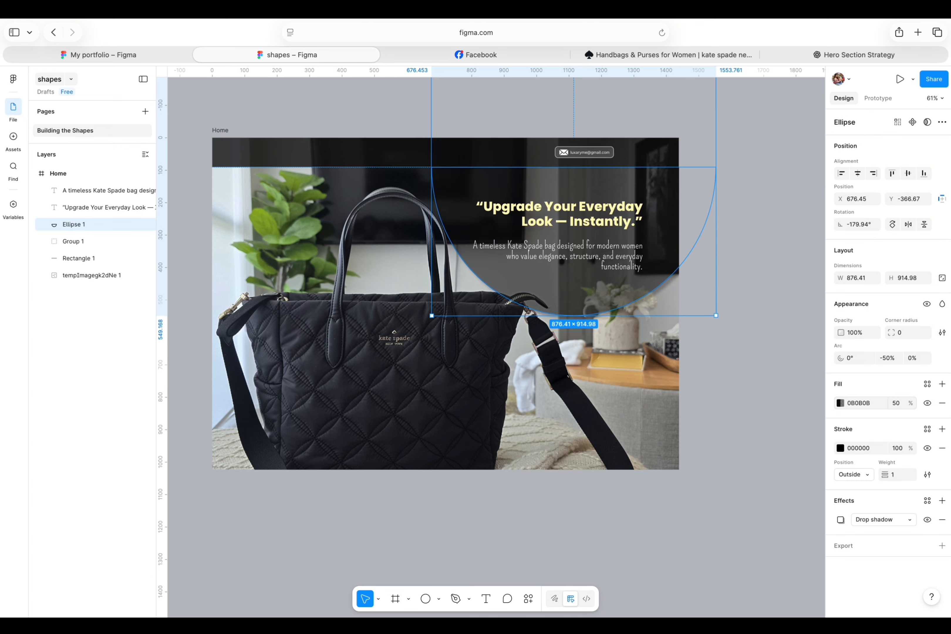
double_click(510, 222)
key(super+z)
key(super+z)
Switch the semicircle's fill to a linear gradient and move its first stop to 67%.
drag(625, 187, 624, 187)
click(744, 160)
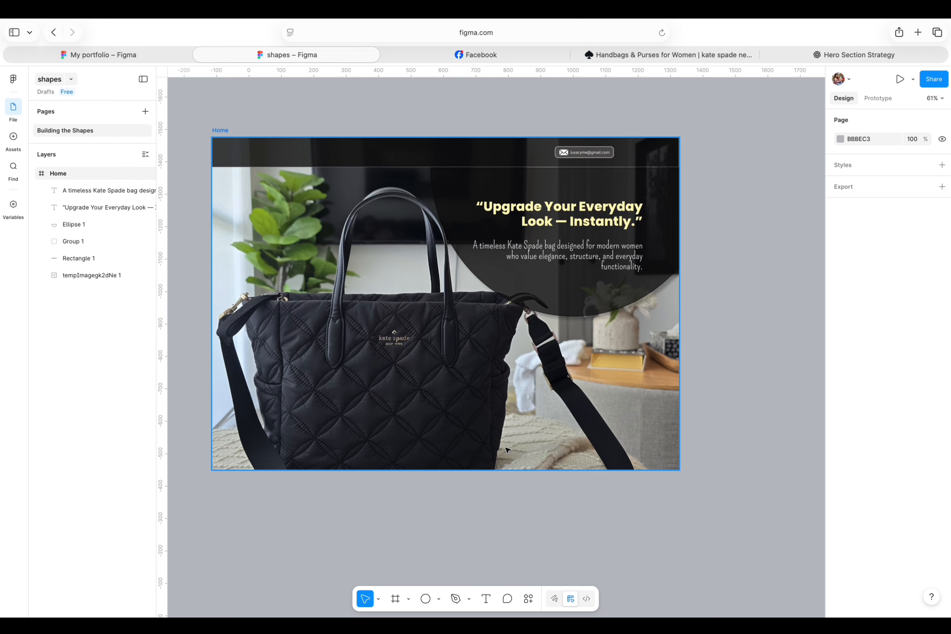
click(672, 262)
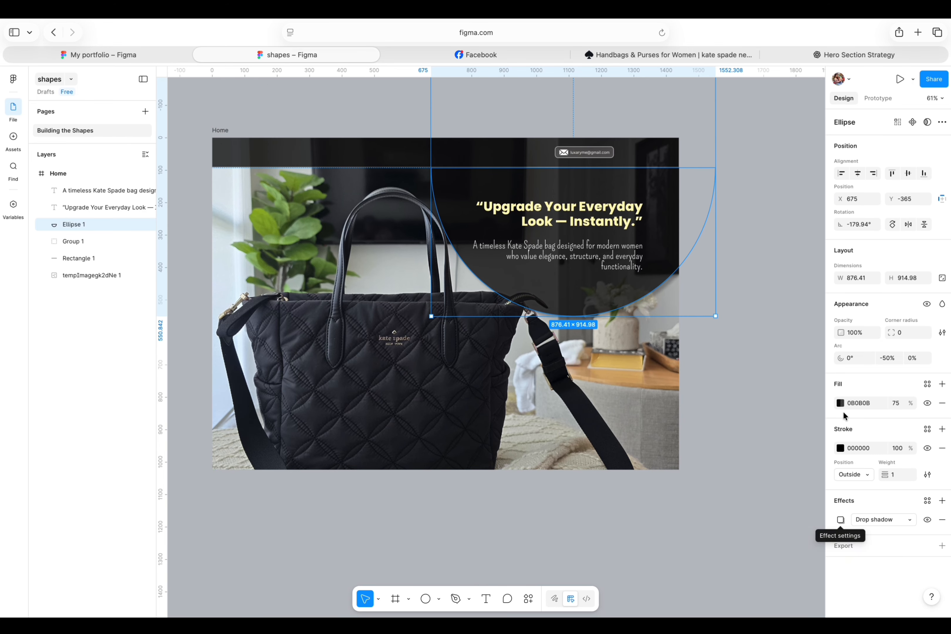
click(841, 403)
click(802, 202)
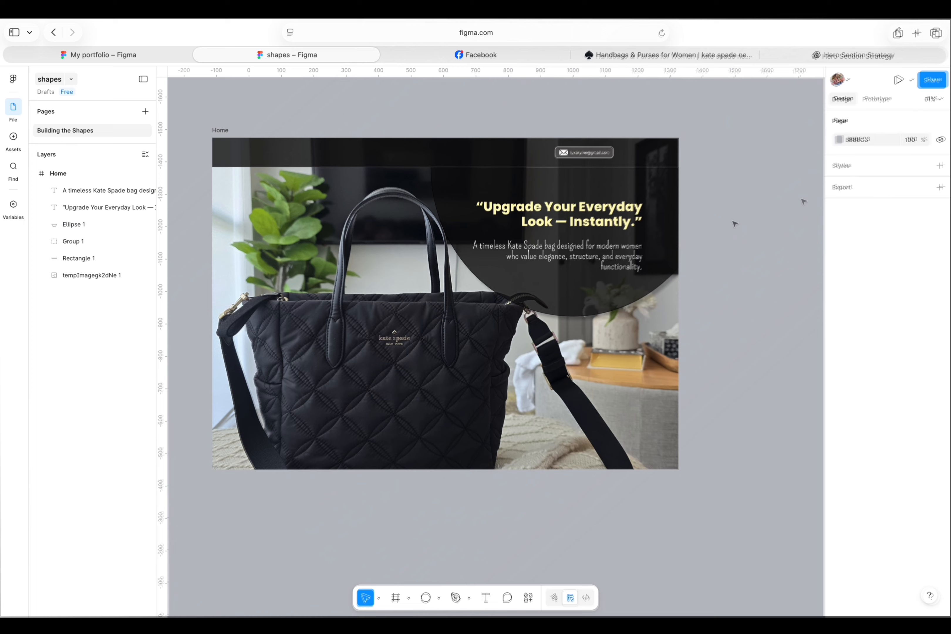
click(651, 211)
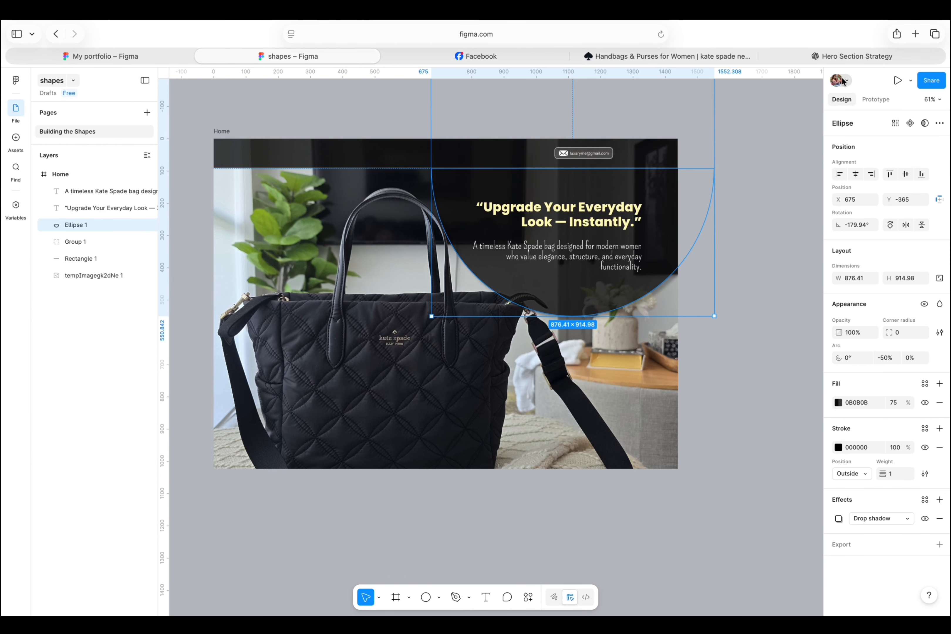
click(837, 403)
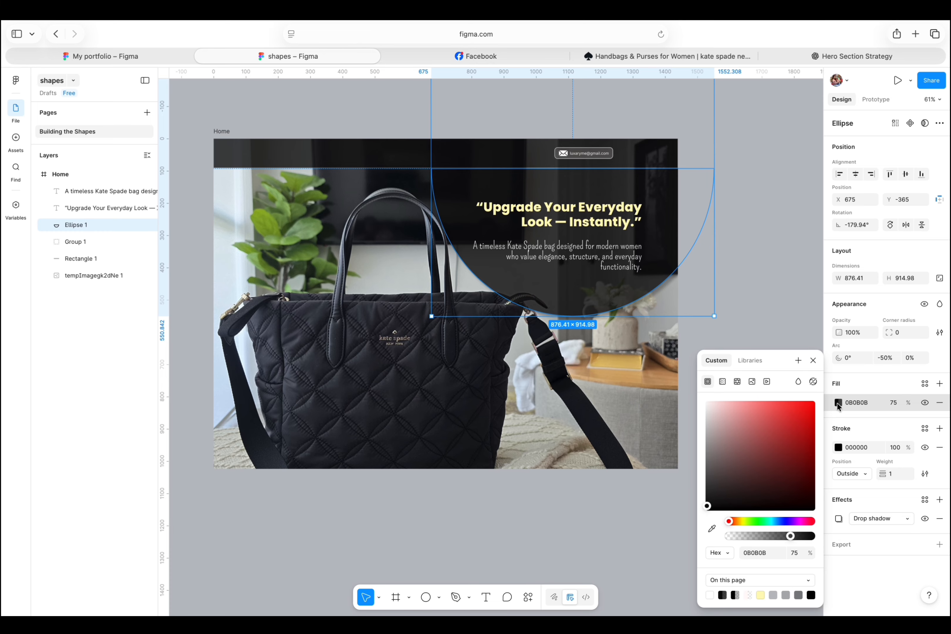
click(721, 382)
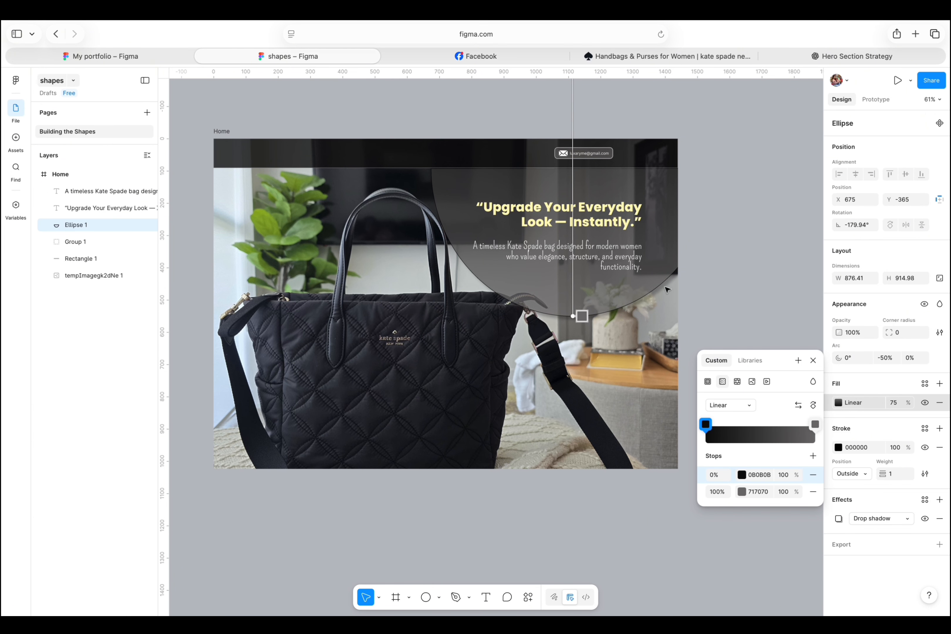
drag(705, 425, 779, 427)
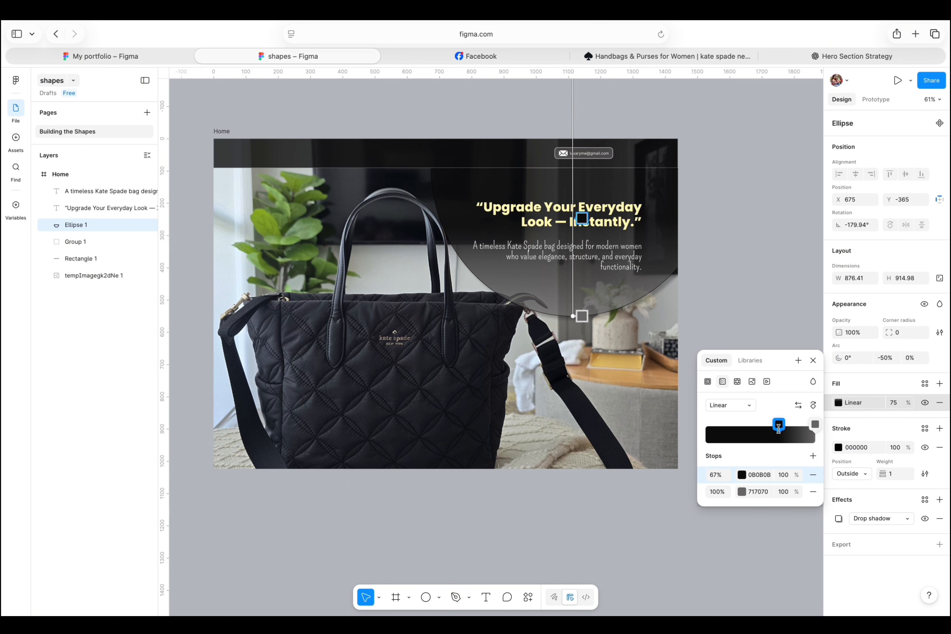
click(814, 425)
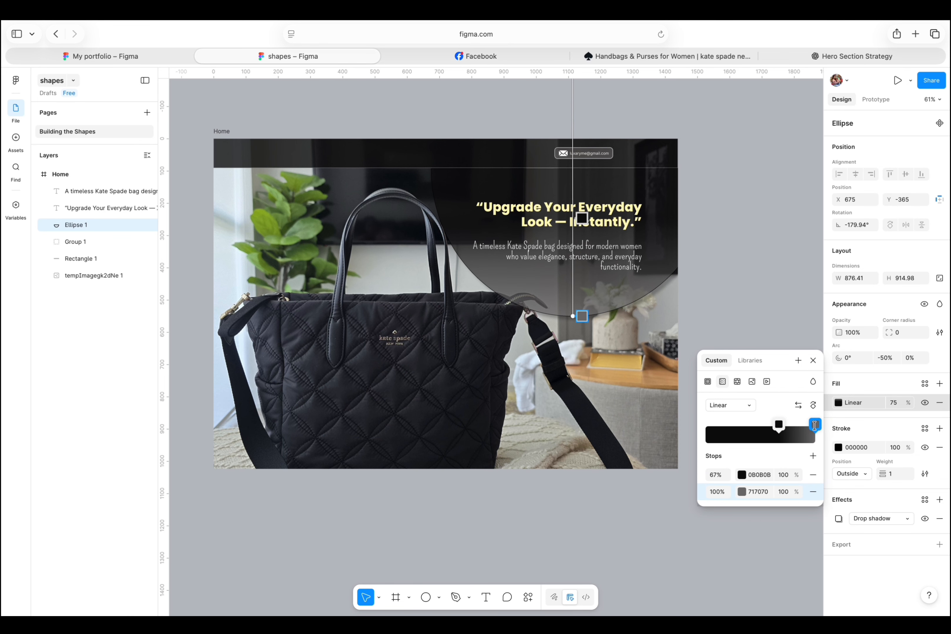
click(815, 425)
Reopen the gradient fill and swing its handles diagonally across the semicircle.
click(745, 240)
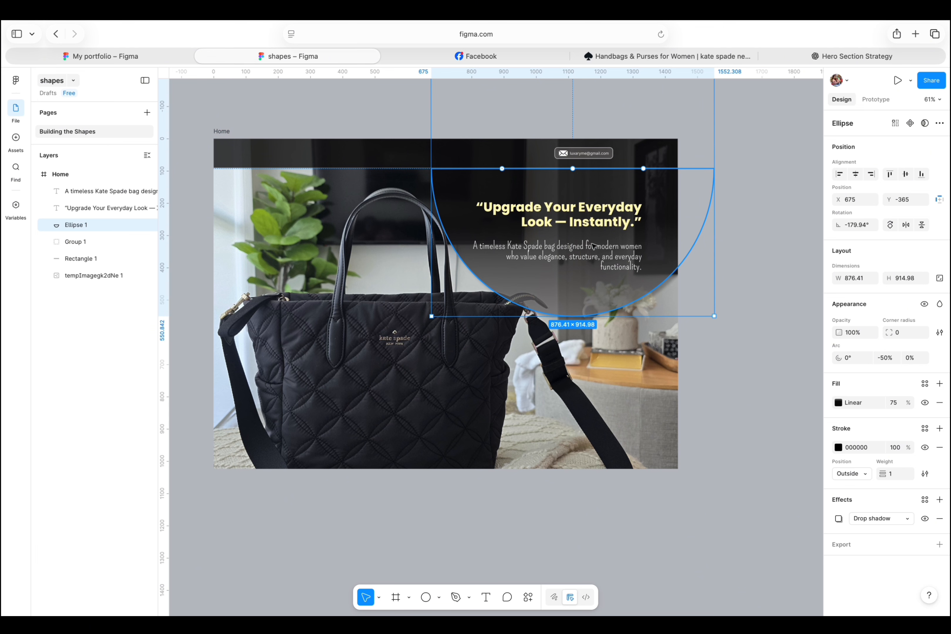
click(631, 223)
click(666, 251)
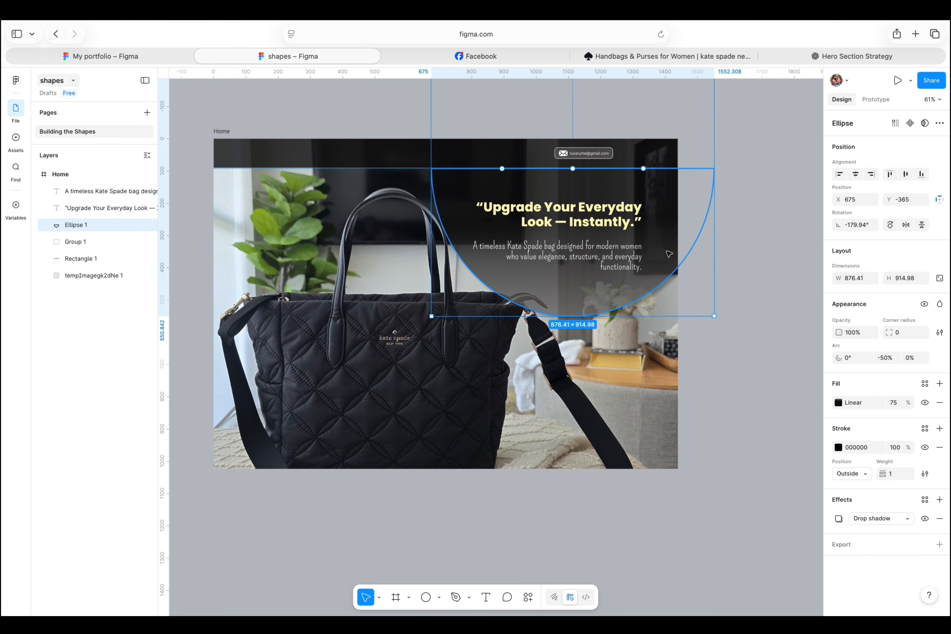
click(838, 402)
click(838, 402)
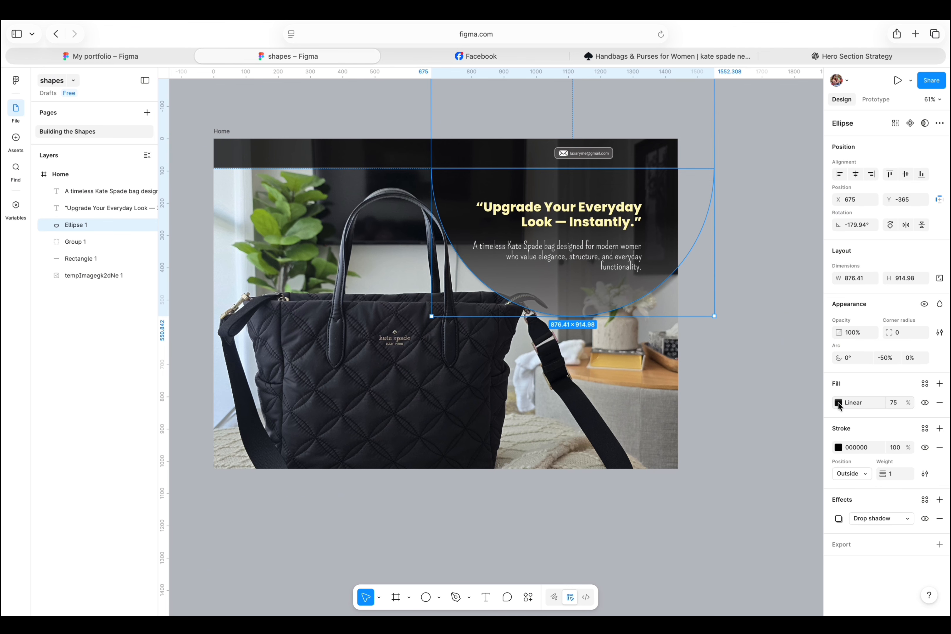
click(839, 403)
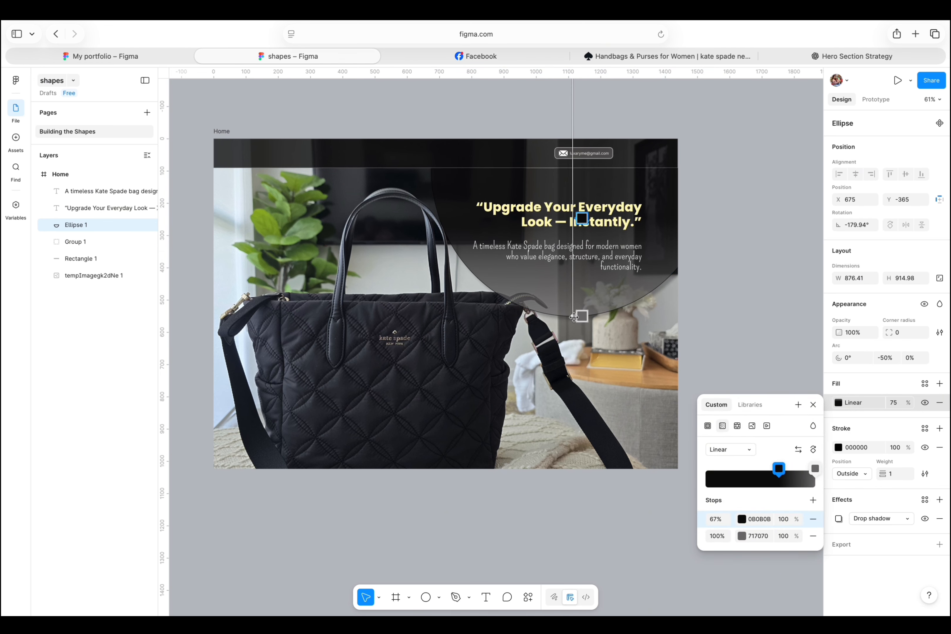
drag(572, 315, 487, 284)
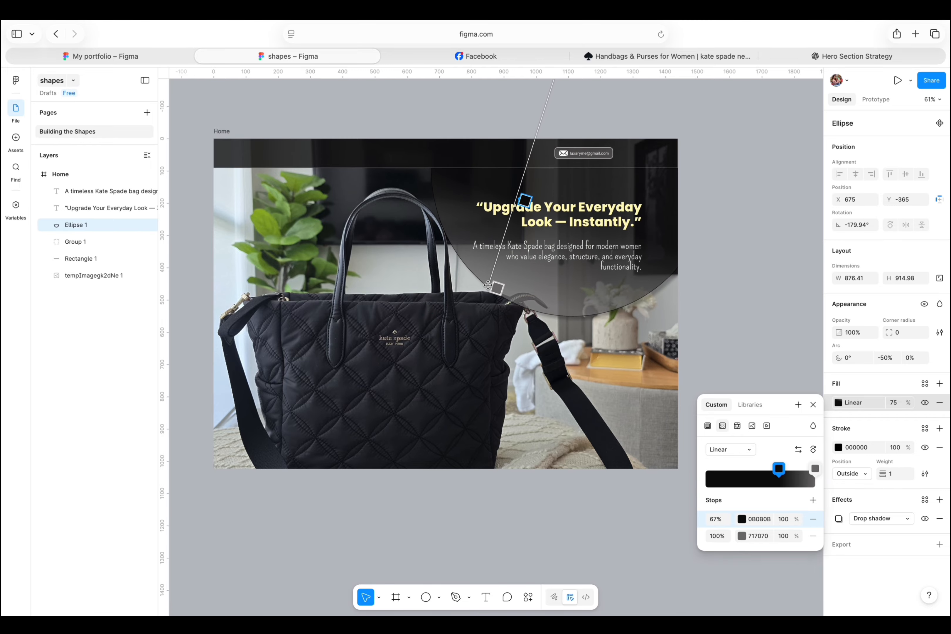
scroll(706, 261, up, 5)
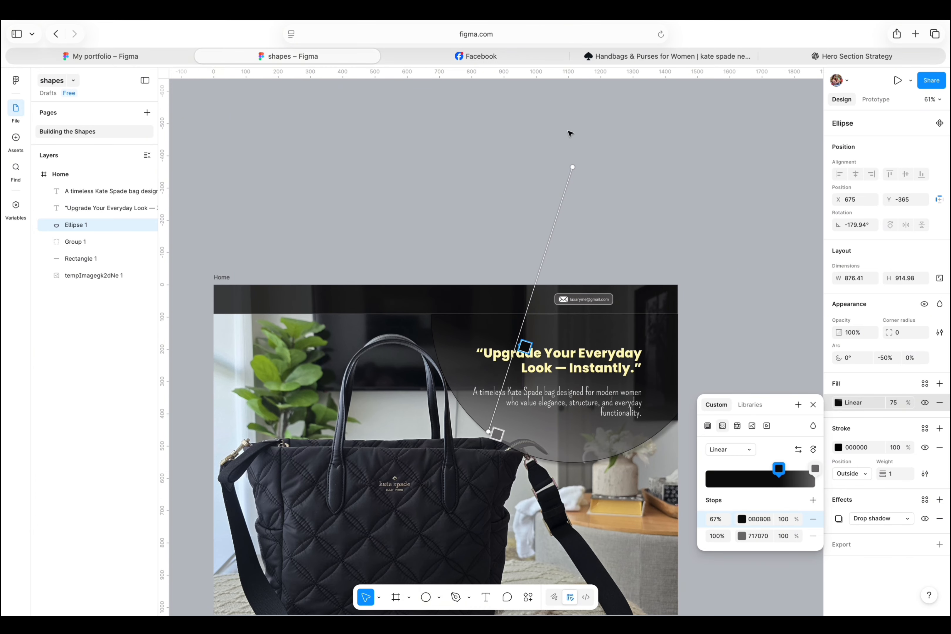
drag(566, 168, 659, 221)
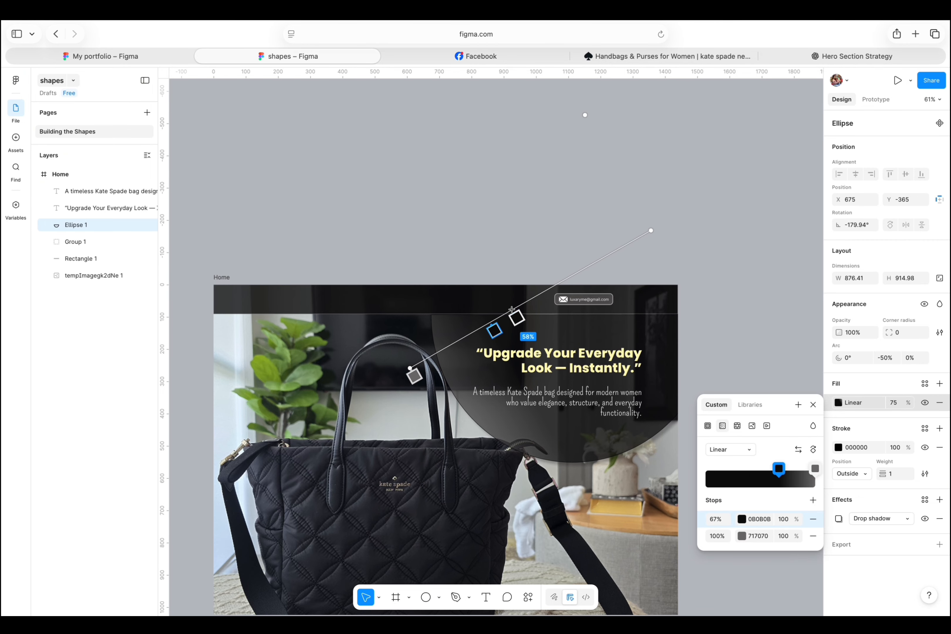
Add a gradient stop at 50% and realign the gradient to run vertically through the semicircle.
drag(511, 311, 540, 319)
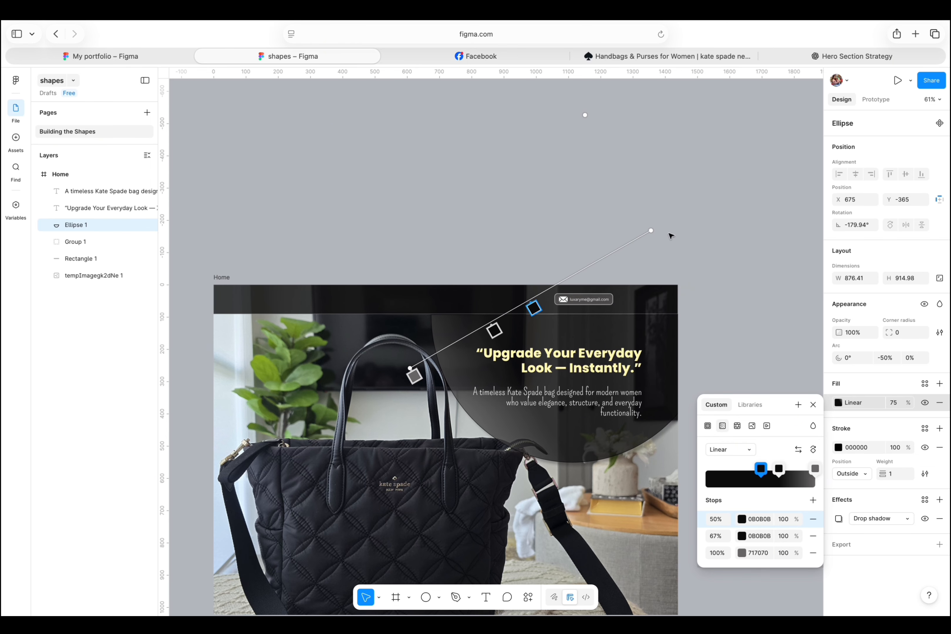
drag(648, 232, 558, 280)
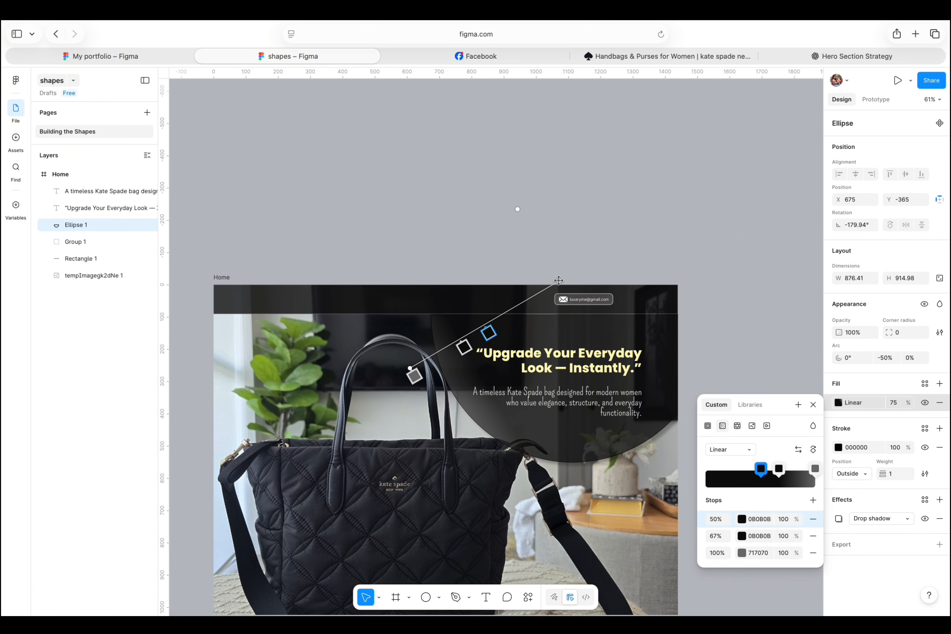
mouse_move(411, 367)
mouse_down()
mouse_move(495, 369)
mouse_move(587, 447)
mouse_up()
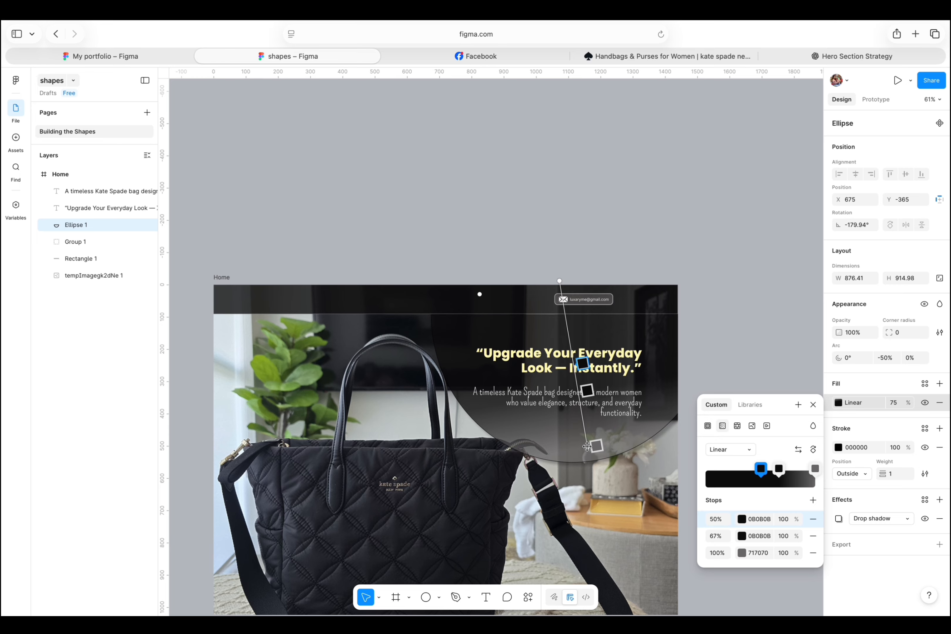
drag(583, 392, 590, 411)
key(Escape)
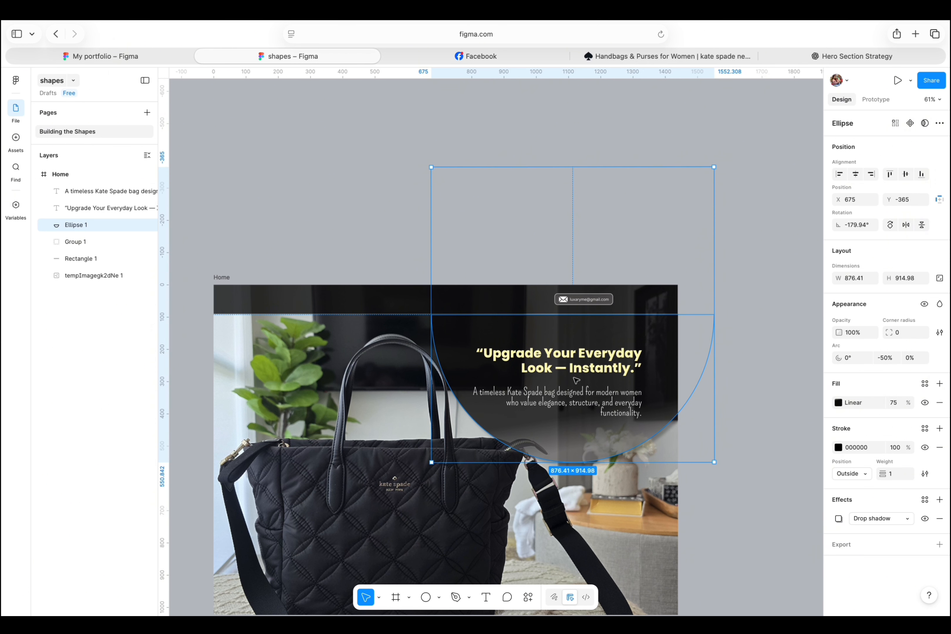
Reopen the semicircle's gradient fill and delete its 50% gradient stop.
click(738, 283)
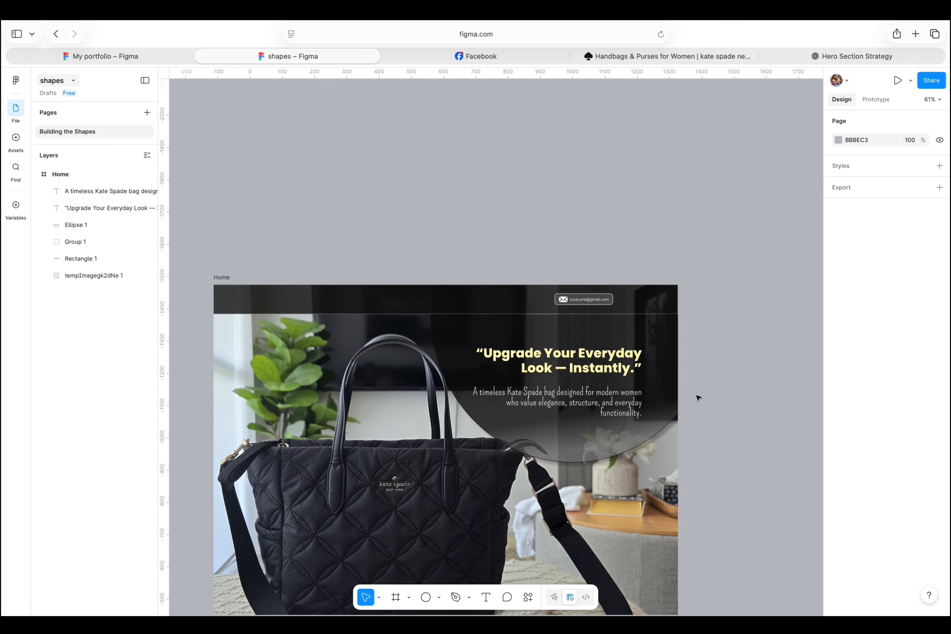
click(667, 385)
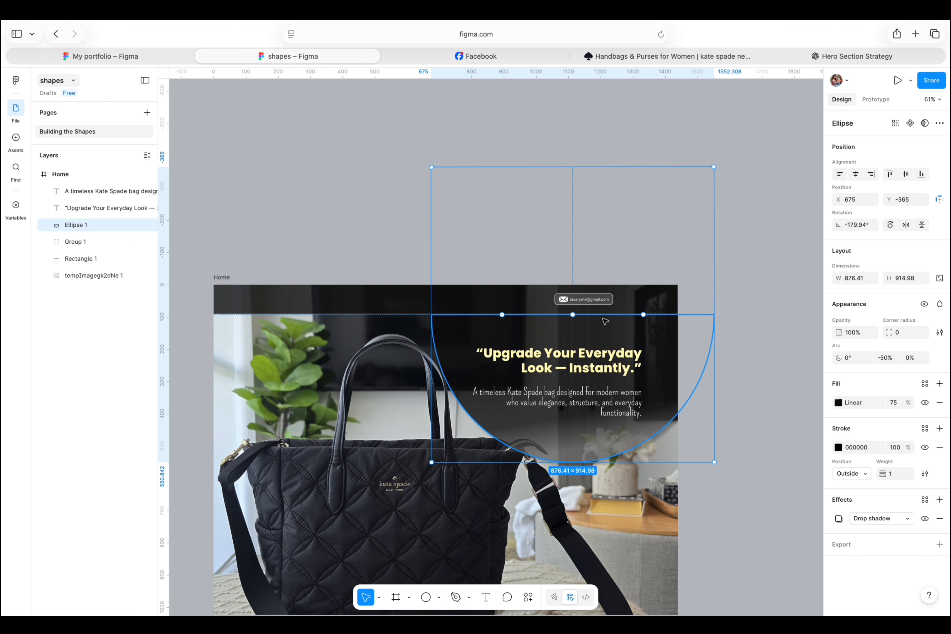
click(736, 268)
click(674, 342)
click(837, 401)
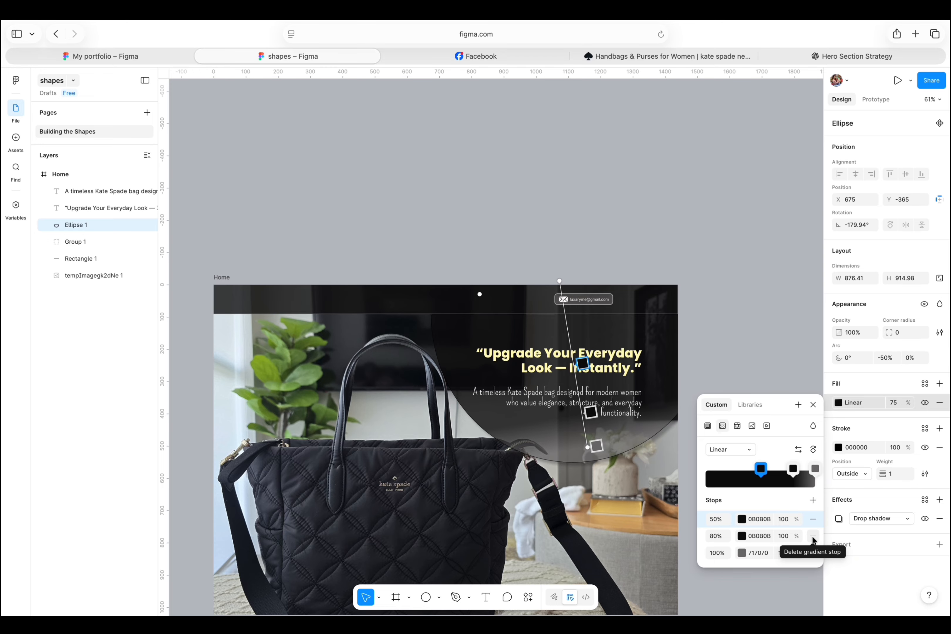
click(810, 520)
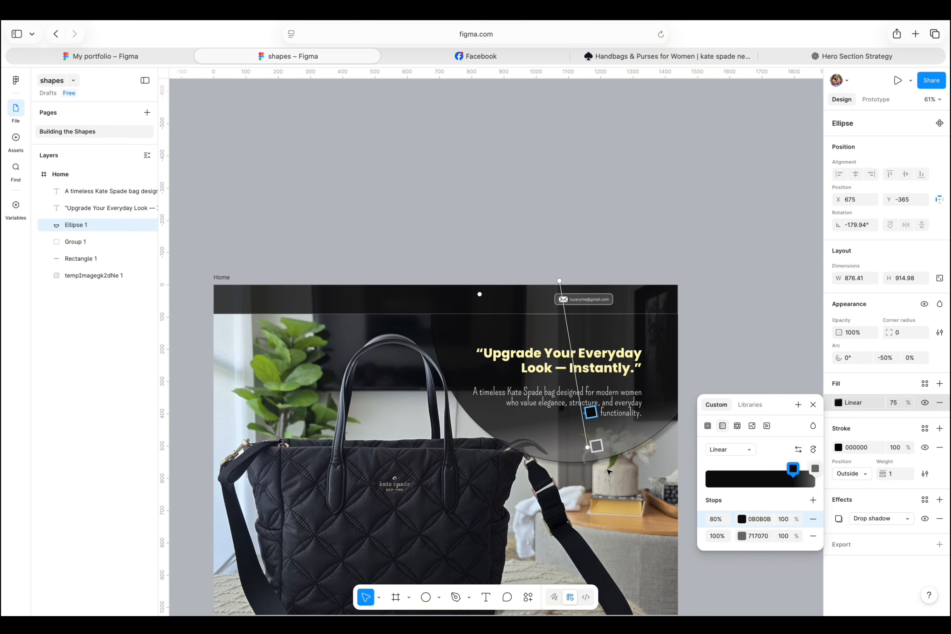
Move the first gradient stop to 79% and swing the gradient diagonally across the semicircle.
drag(586, 411, 586, 399)
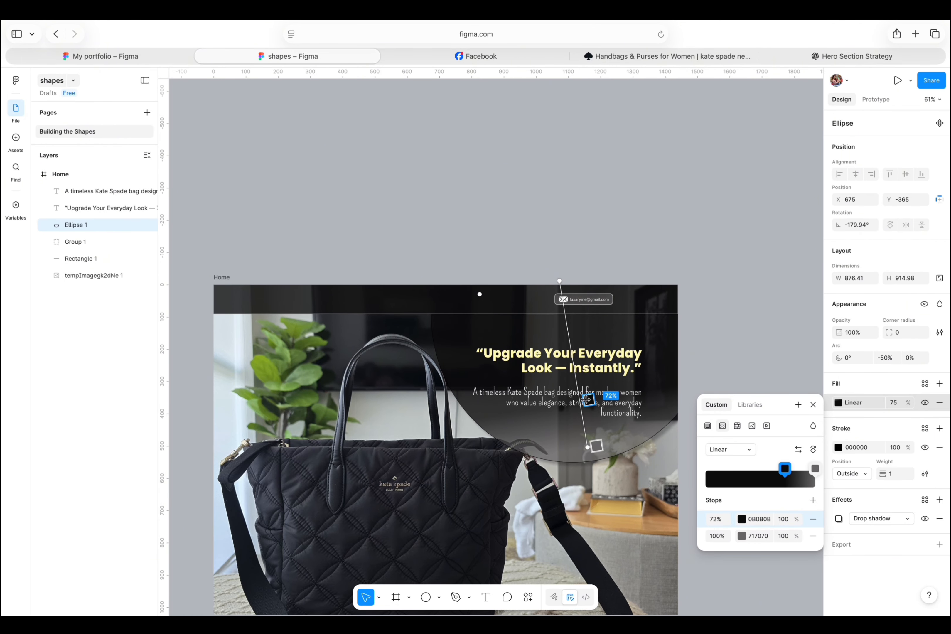
drag(586, 399, 577, 369)
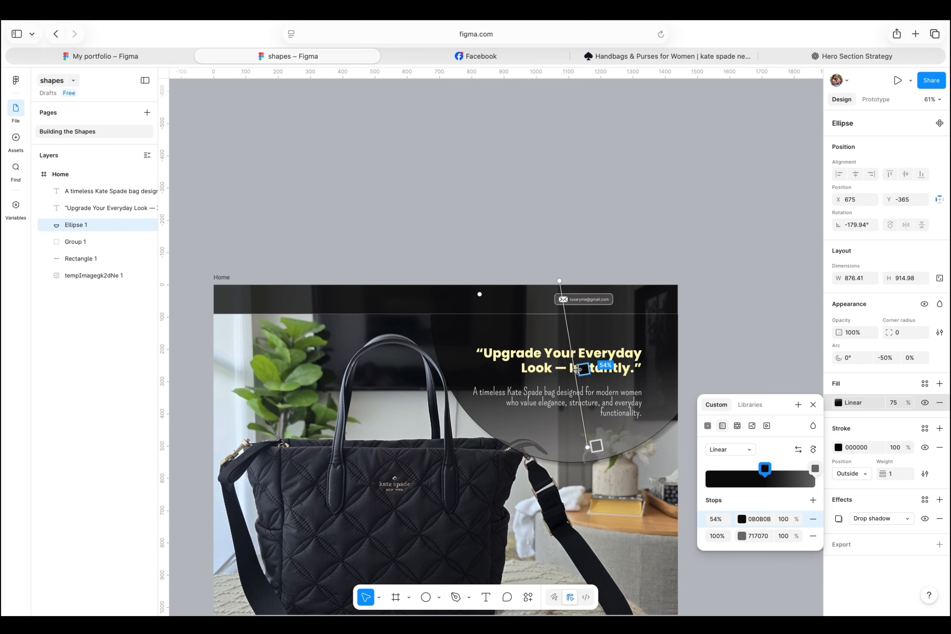
drag(555, 282, 520, 115)
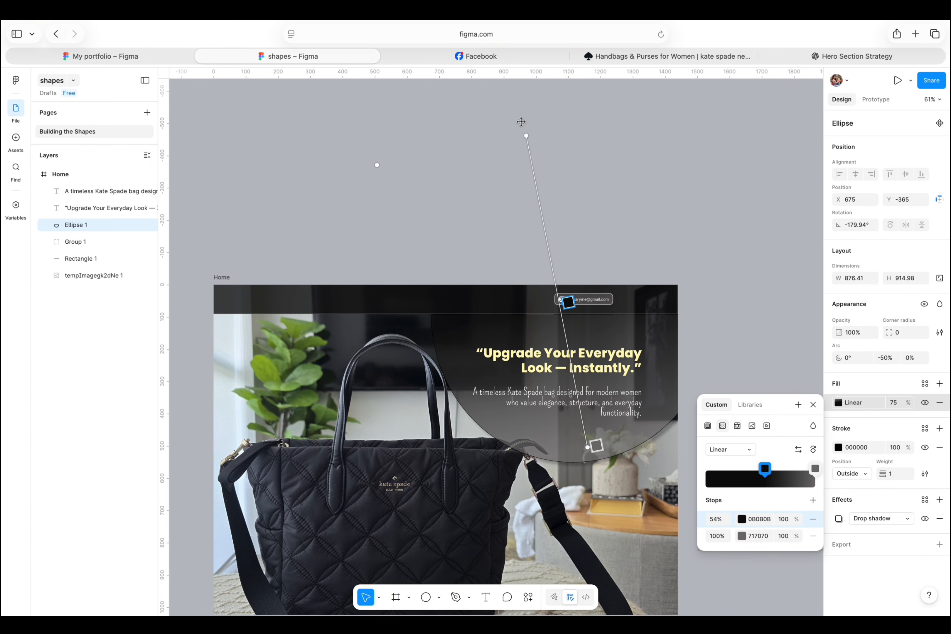
drag(564, 302, 575, 376)
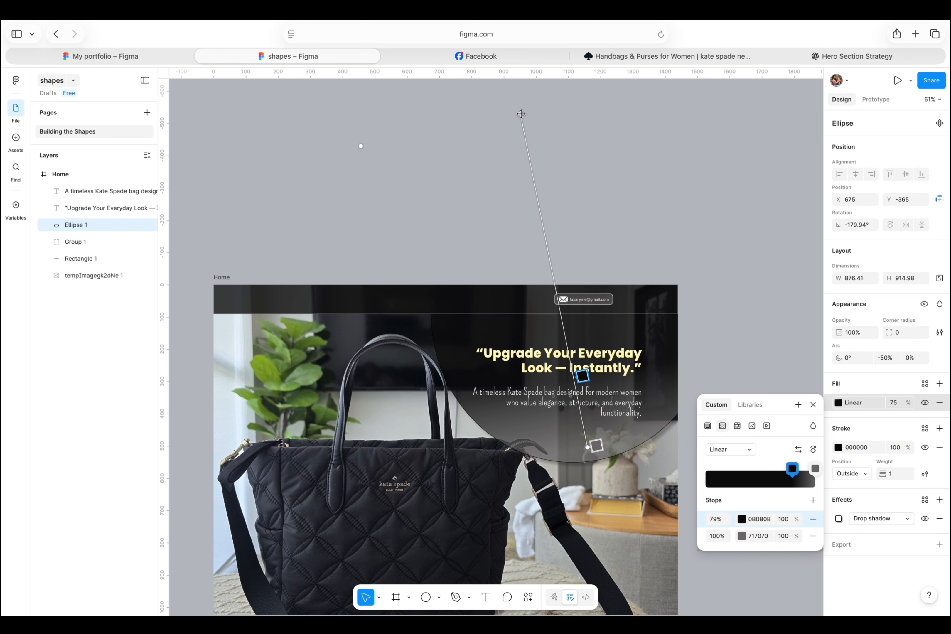
mouse_move(521, 114)
mouse_down()
mouse_move(657, 139)
mouse_move(699, 170)
mouse_move(685, 157)
mouse_move(509, 131)
mouse_move(414, 148)
mouse_move(439, 145)
mouse_move(430, 137)
mouse_up()
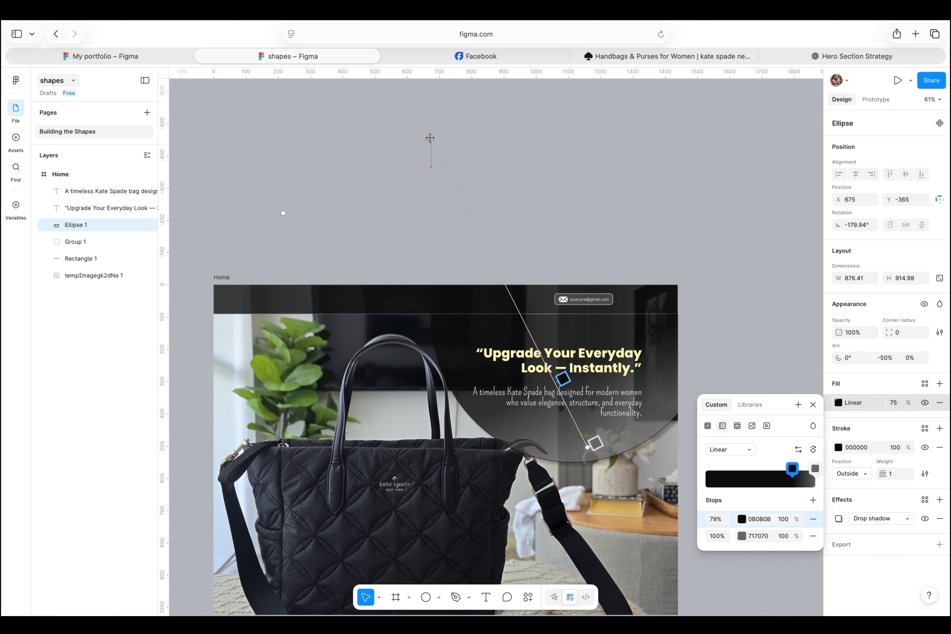
click(813, 404)
Remove the stroke from the semicircle.
click(681, 386)
click(634, 429)
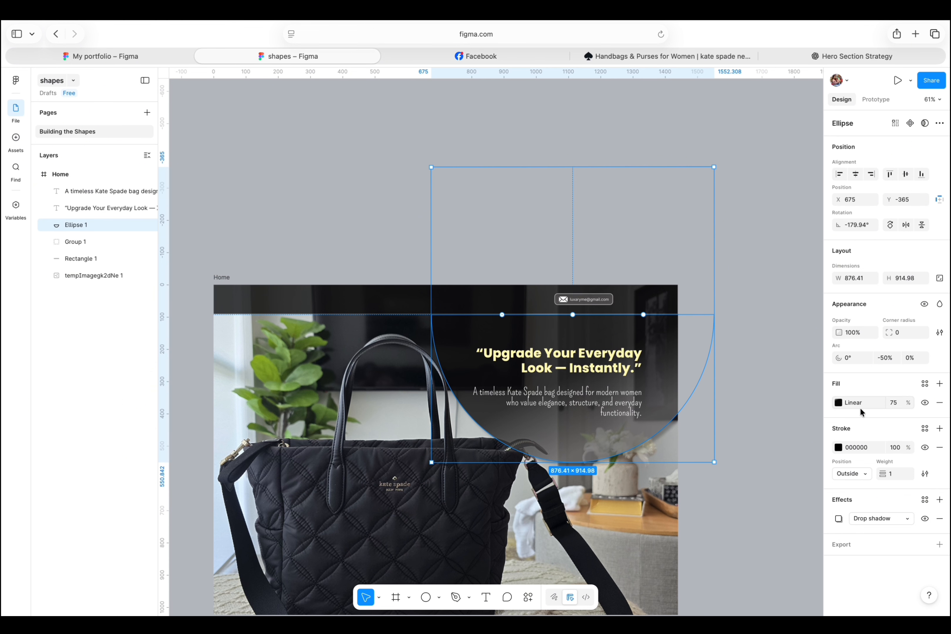
click(939, 448)
click(756, 362)
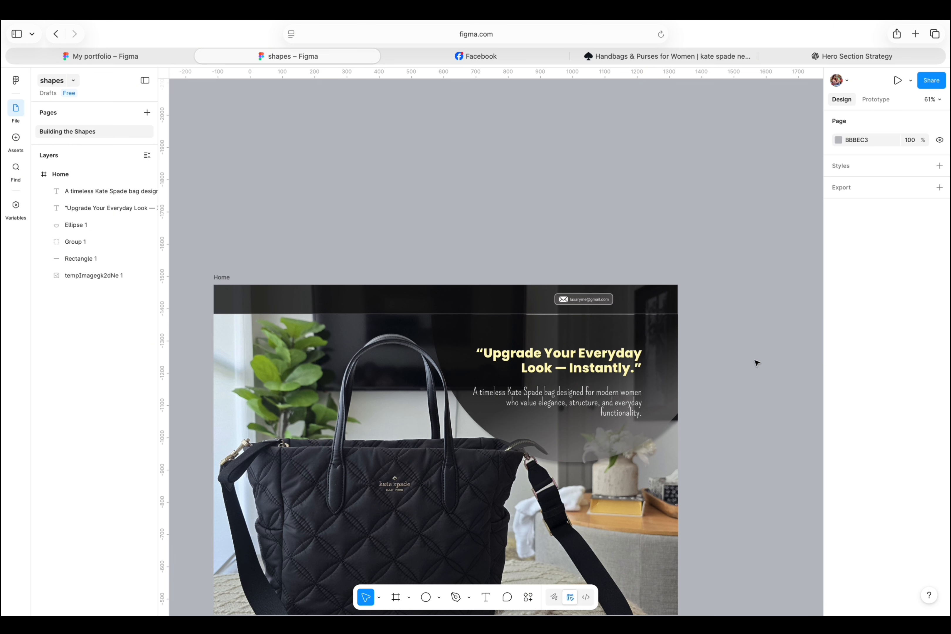
Draw a rectangle about 517 × 75 below the description text.
scroll(756, 363, down, 8)
key(r)
drag(487, 306, 654, 329)
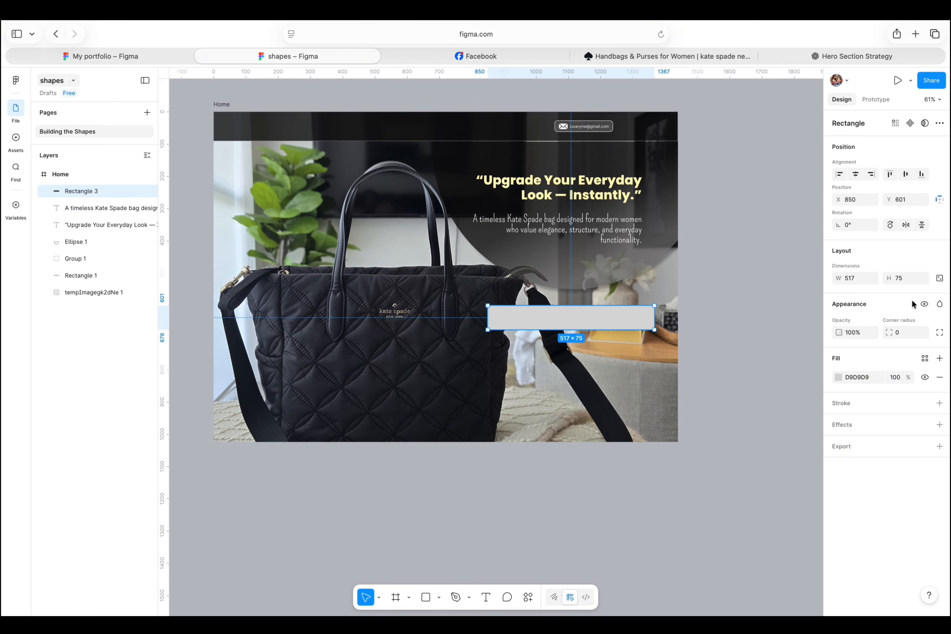
Fill the new rectangle with yellow F5EE1E.
click(900, 332)
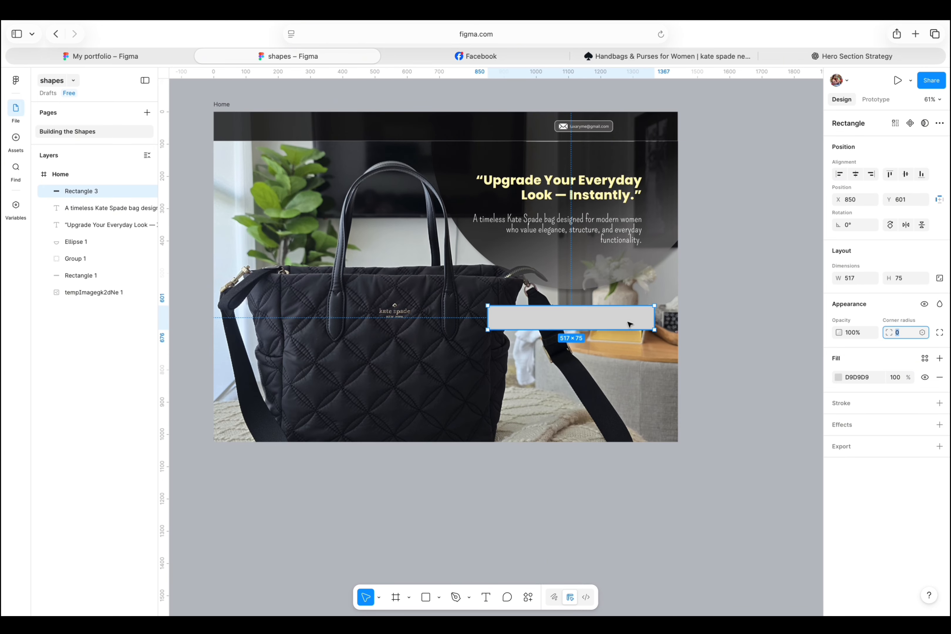
click(839, 377)
click(709, 492)
click(617, 324)
click(838, 377)
click(741, 508)
click(801, 392)
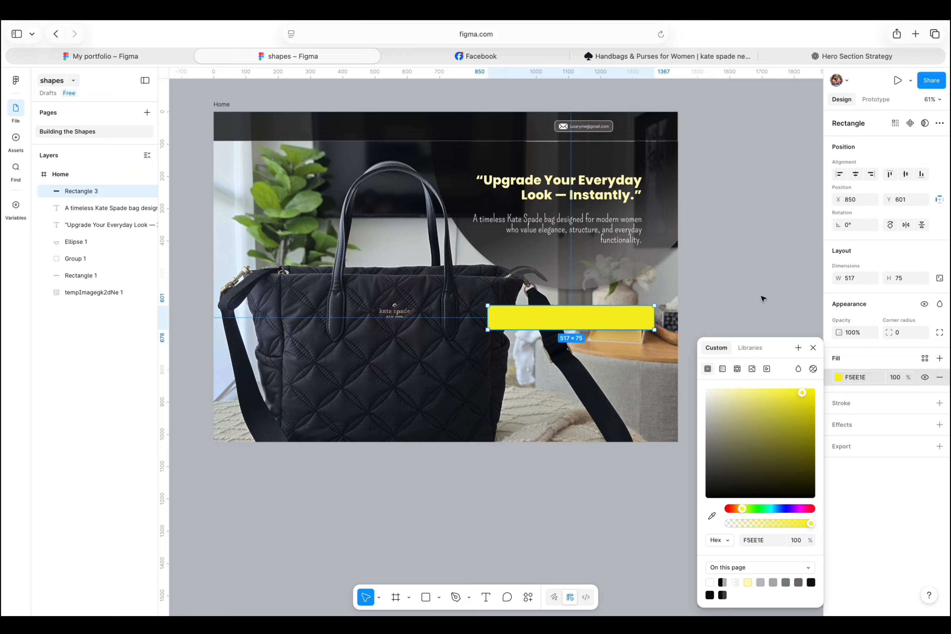
click(764, 299)
Narrow the rectangle to about 478 wide and switch its yellow fill to a linear gradient.
drag(653, 316, 641, 316)
drag(576, 328, 581, 325)
click(838, 377)
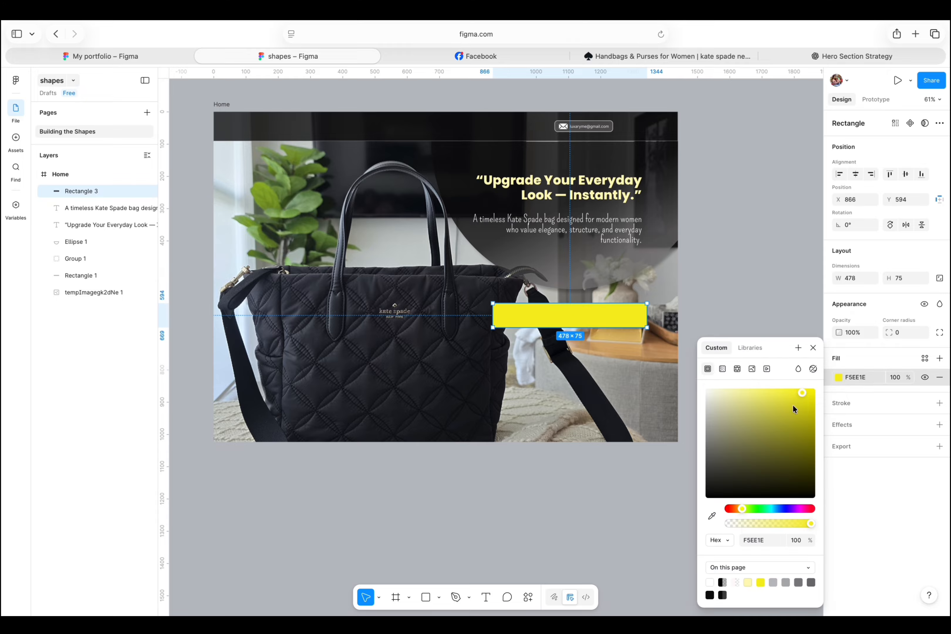
drag(793, 408, 777, 426)
click(760, 582)
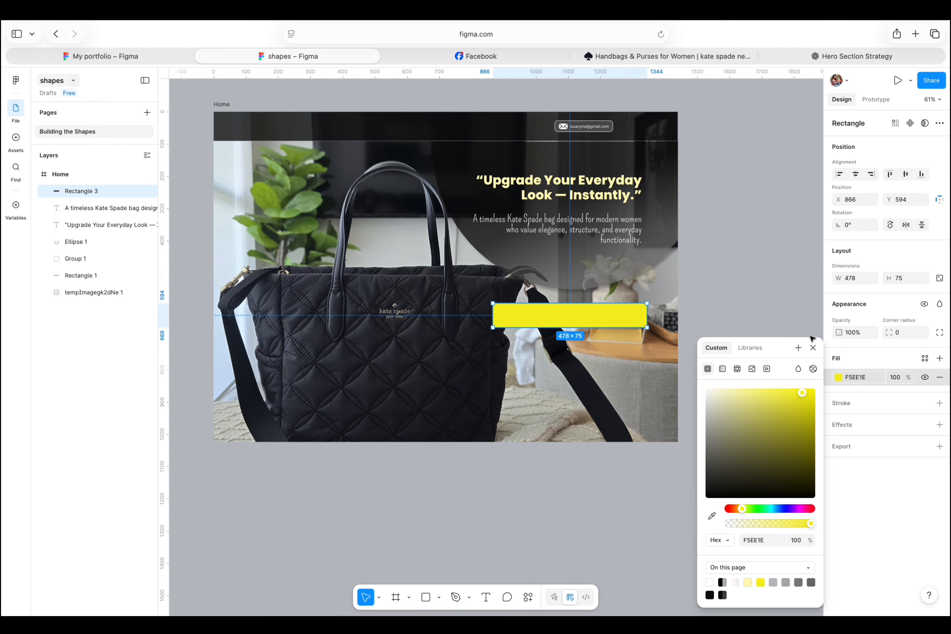
click(722, 369)
click(812, 478)
key(Escape)
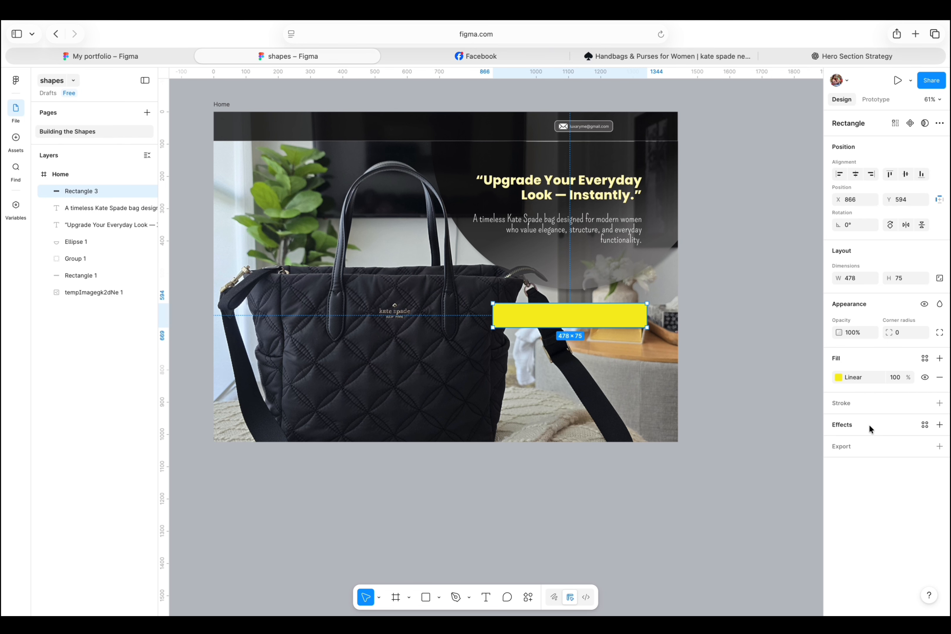
Add a black stroke to the rectangle and set its corner radius to 10.
click(862, 404)
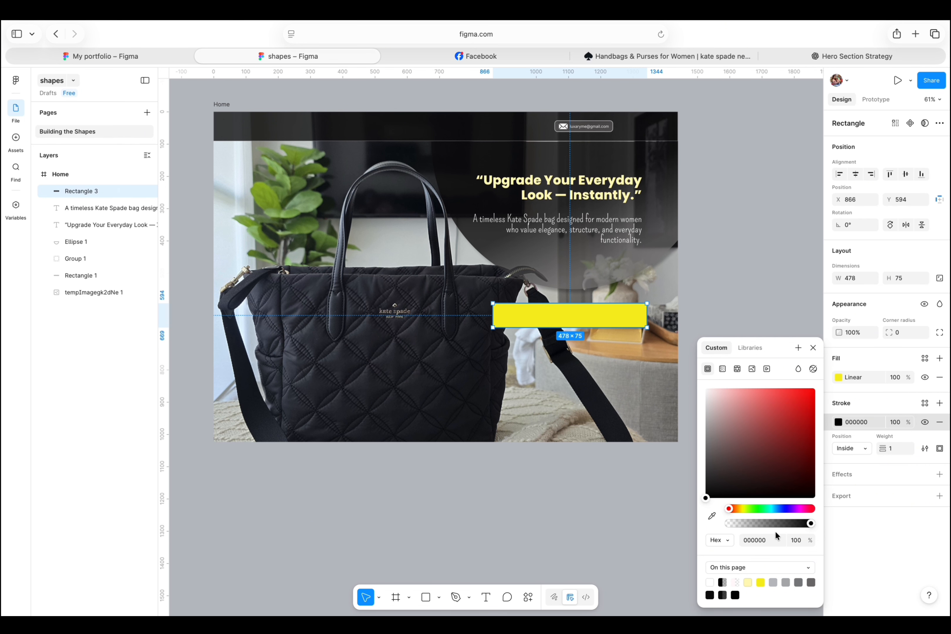
click(813, 348)
click(903, 333)
text(10)
key(Return)
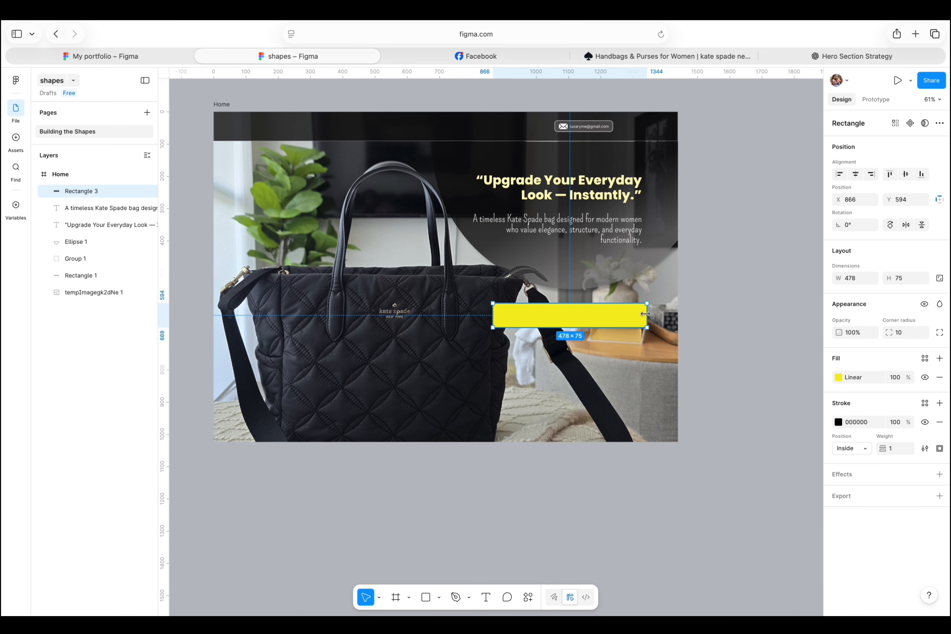
Shrink the rectangle to about 373 wide and set its stroke weight to 3.
drag(645, 314, 612, 314)
drag(585, 320, 610, 320)
click(890, 449)
text(5)
key(Return)
click(889, 451)
text(3)
key(Return)
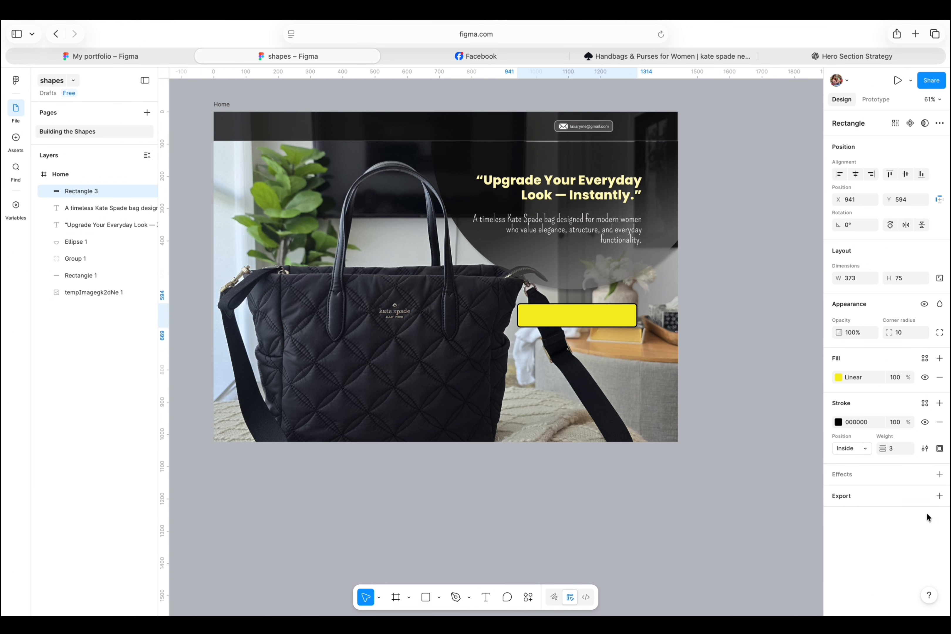
Add a drop shadow to the rectangle with X 5, Y 5 and blur 5.
click(939, 473)
click(757, 520)
text(10)
click(753, 536)
text(10)
key(Return)
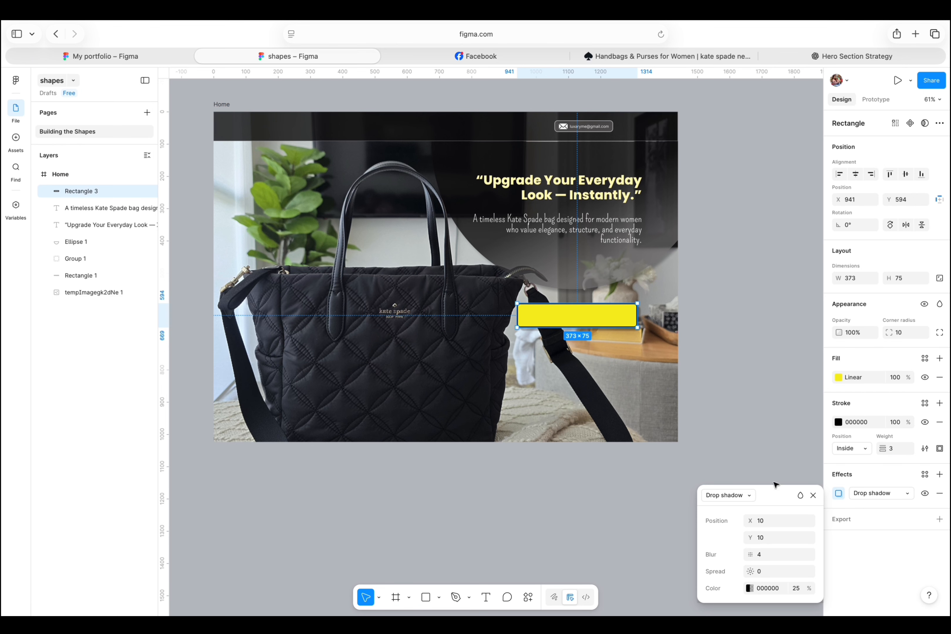
click(760, 538)
text(5)
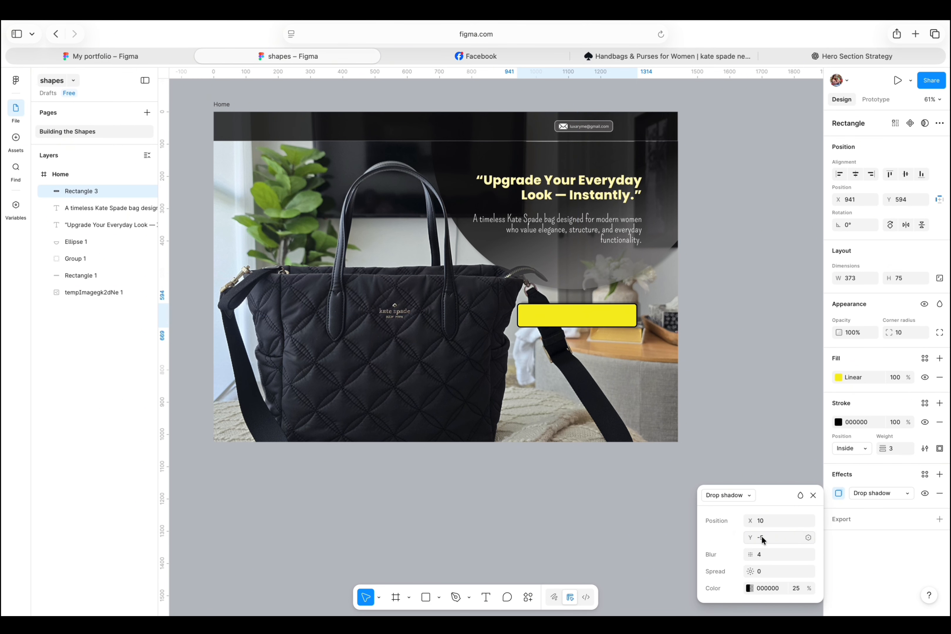
key(Return)
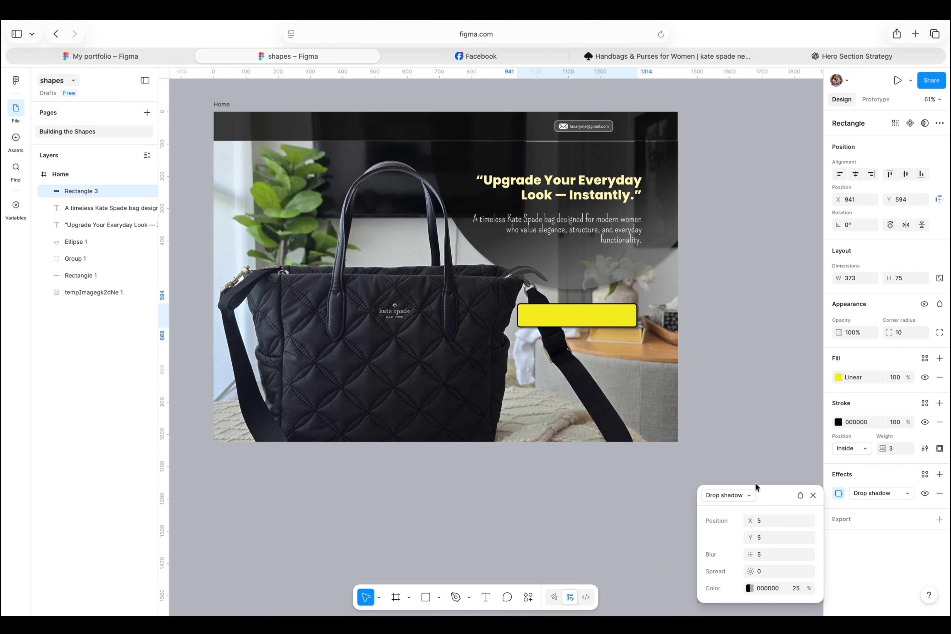
click(746, 496)
click(741, 496)
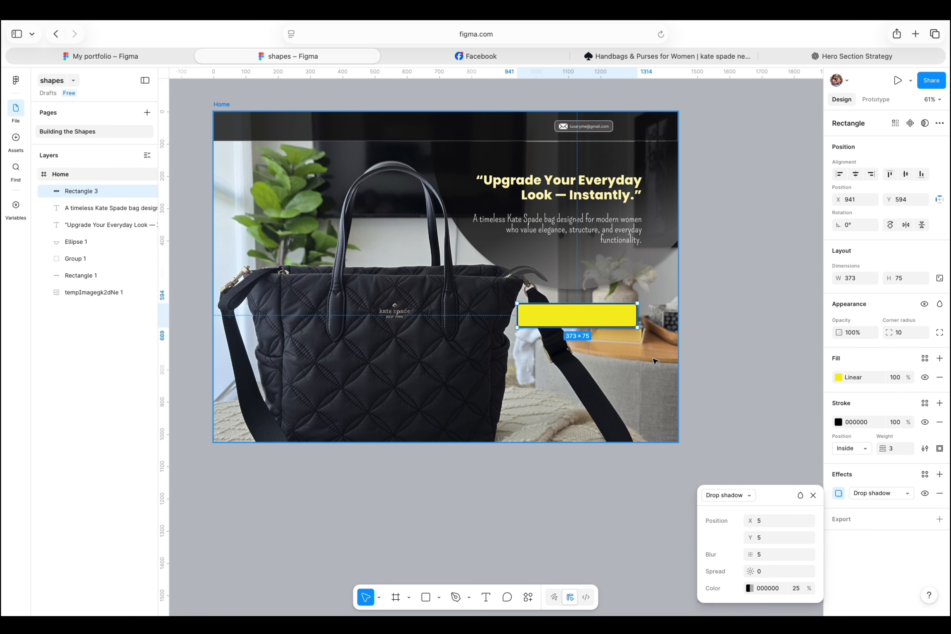
click(813, 495)
Nudge the yellow rectangle slightly and adjust its single gradient fill stop.
drag(560, 313, 565, 311)
click(838, 377)
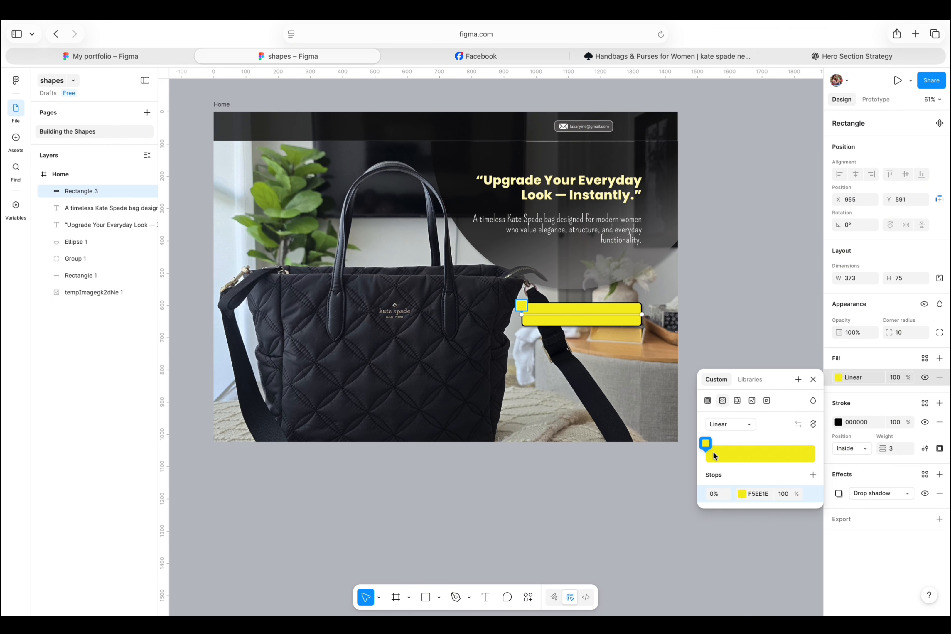
click(741, 493)
drag(666, 442, 688, 388)
click(622, 582)
click(646, 583)
click(635, 583)
click(631, 396)
click(643, 334)
Add the button label "Let's talk about it" as a text box over the yellow rectangle.
key(t)
drag(531, 310, 635, 322)
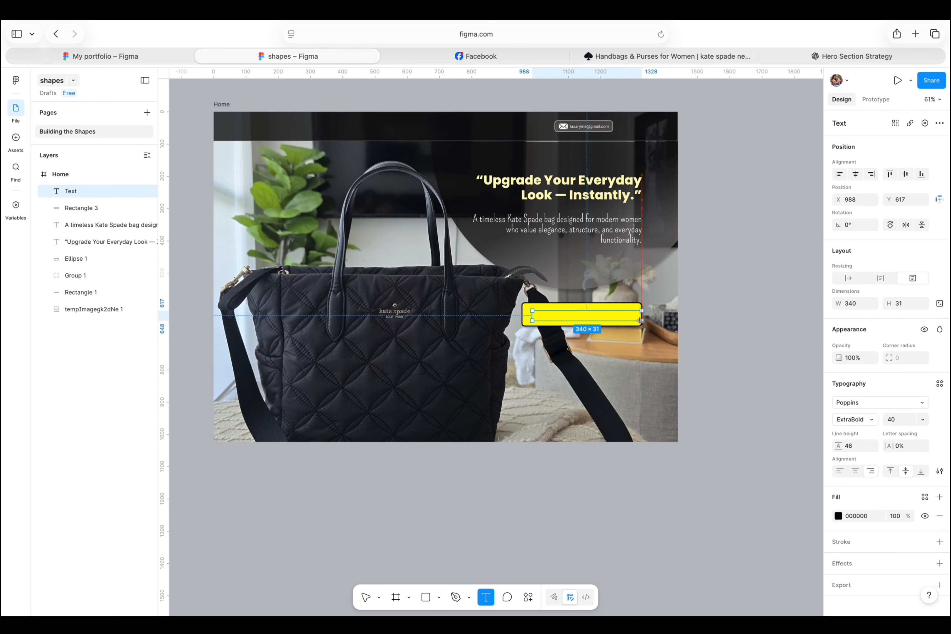
text(B)
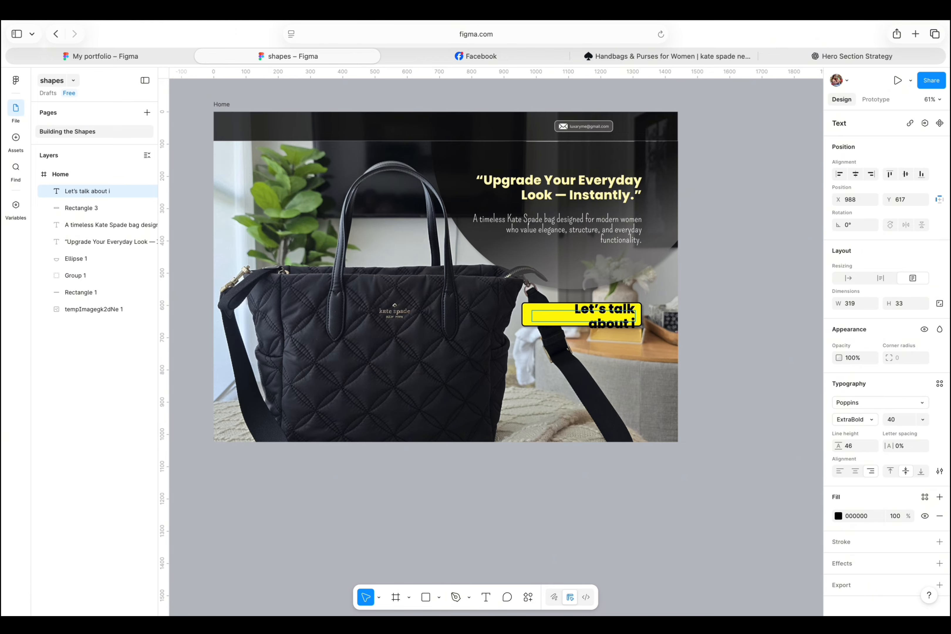
click(608, 383)
Widen the label's text box, reduce its font size and center it on the button.
drag(531, 317, 501, 317)
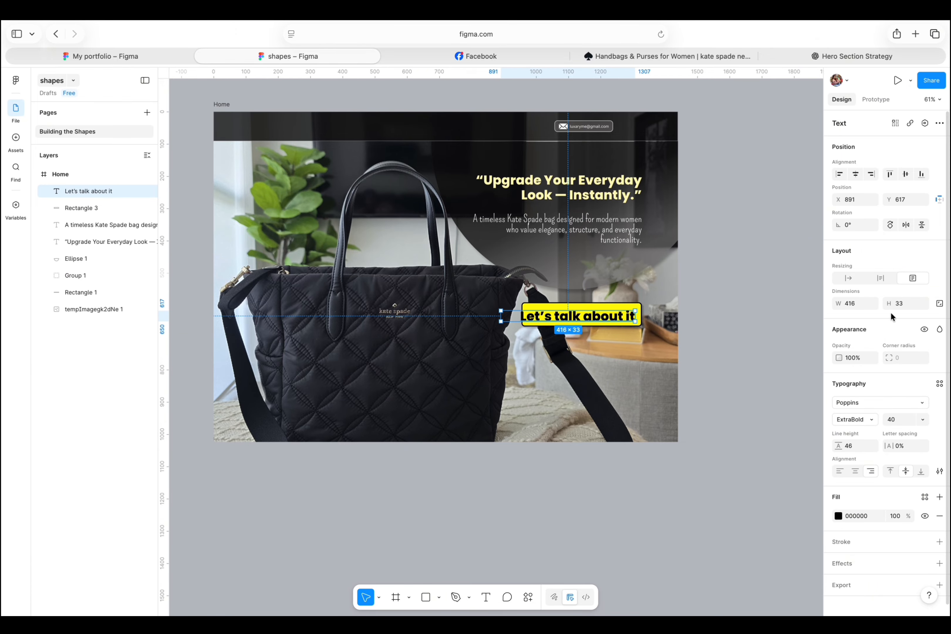
click(923, 422)
click(918, 394)
drag(627, 316, 617, 314)
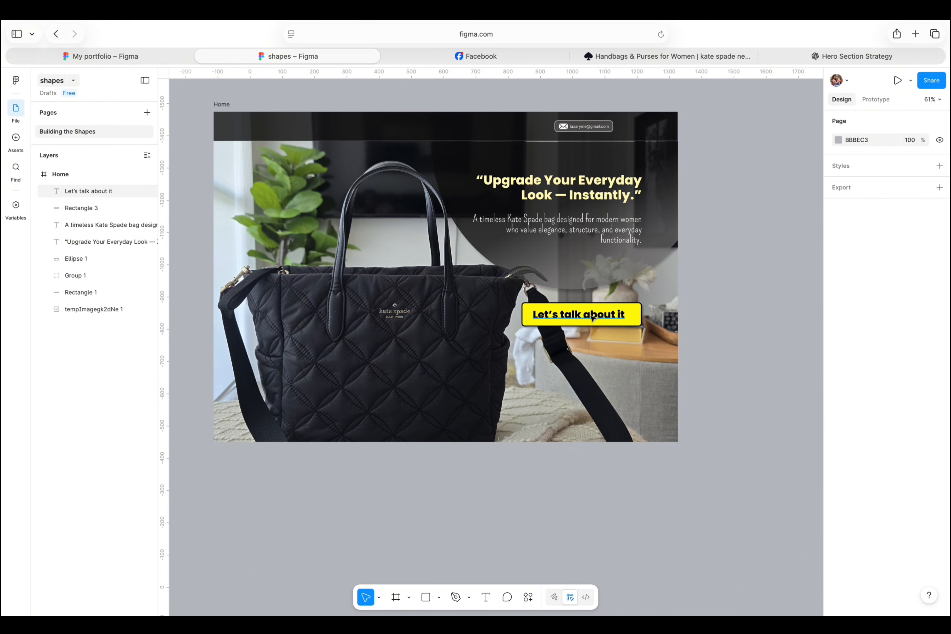
click(604, 316)
click(792, 365)
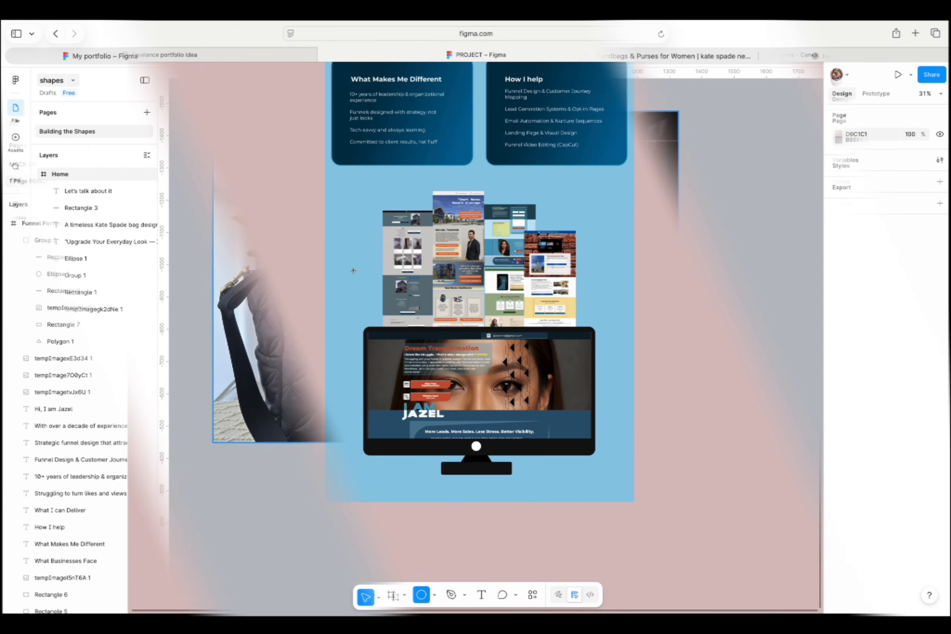
click(722, 345)
click(621, 592)
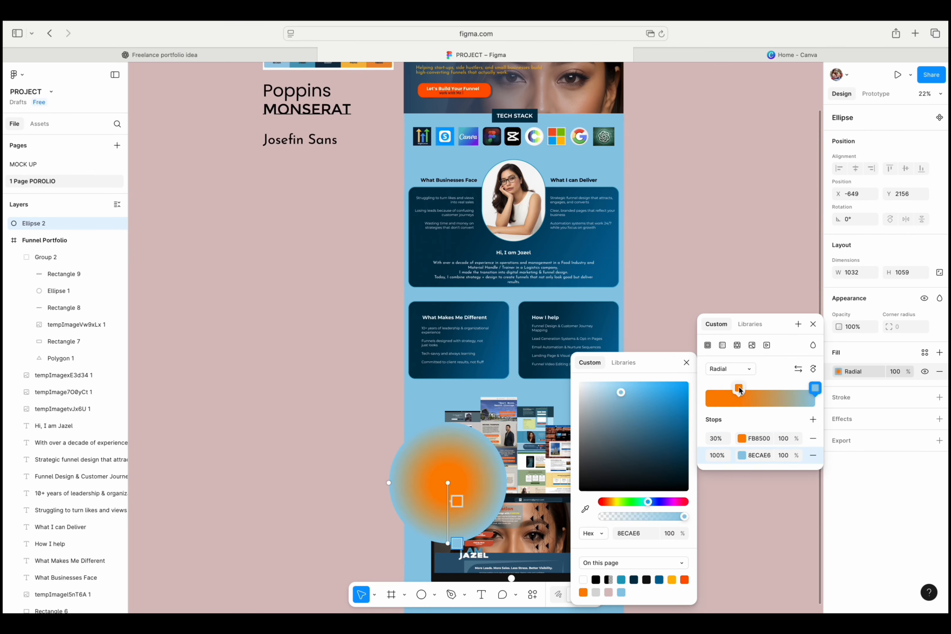
click(623, 580)
drag(814, 388, 796, 388)
scroll(512, 368, down, 4)
drag(448, 340, 562, 316)
drag(66, 223, 67, 577)
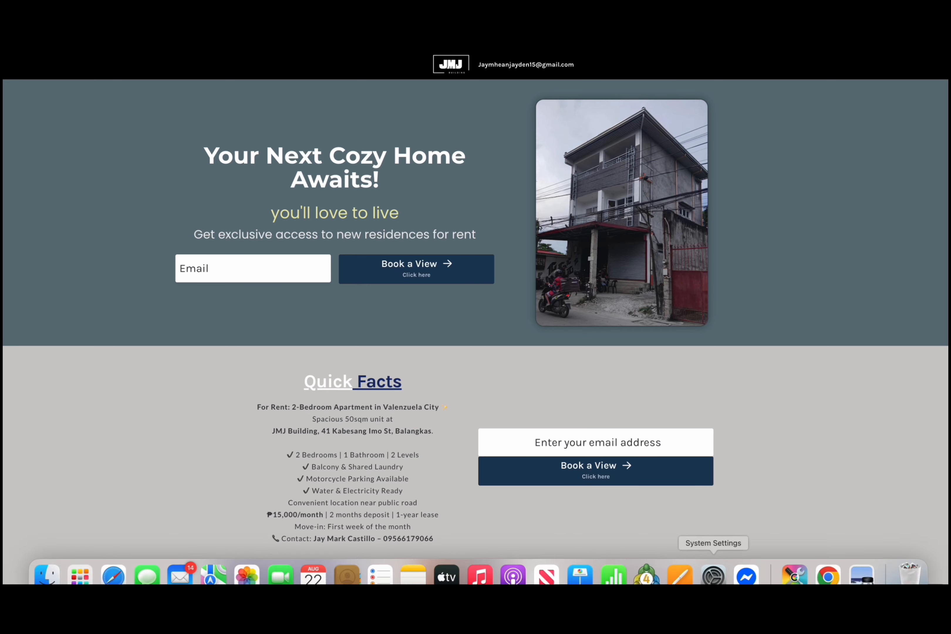
scroll(476, 317, down, 20)
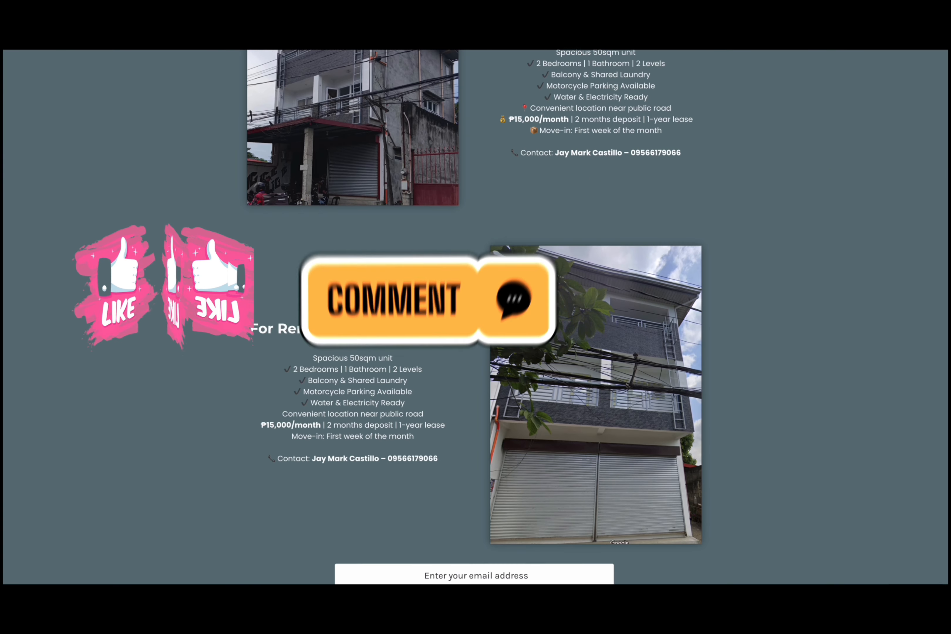
scroll(476, 317, down, 8)
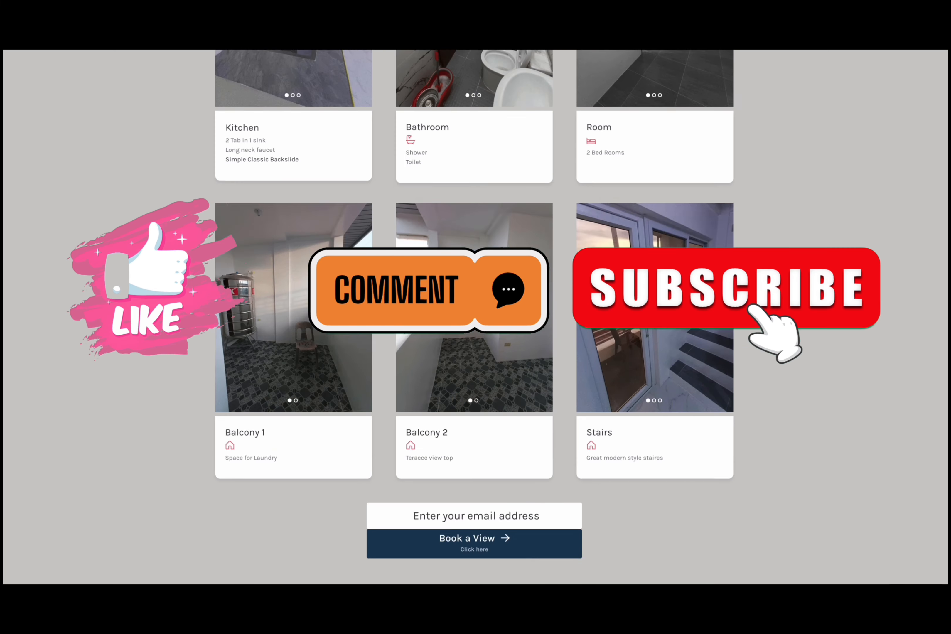
scroll(476, 317, up, 8)
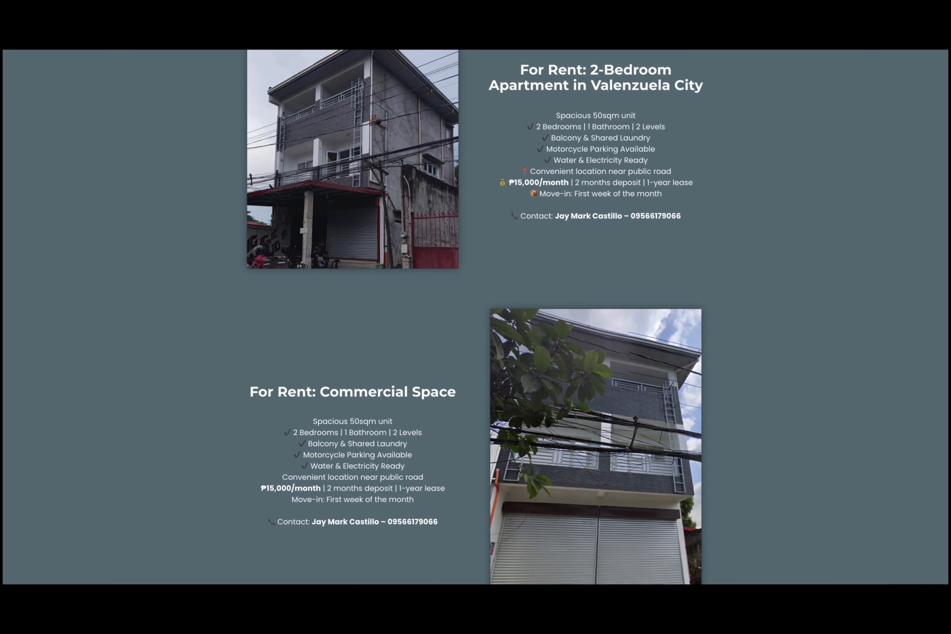
scroll(475, 317, down, 8)
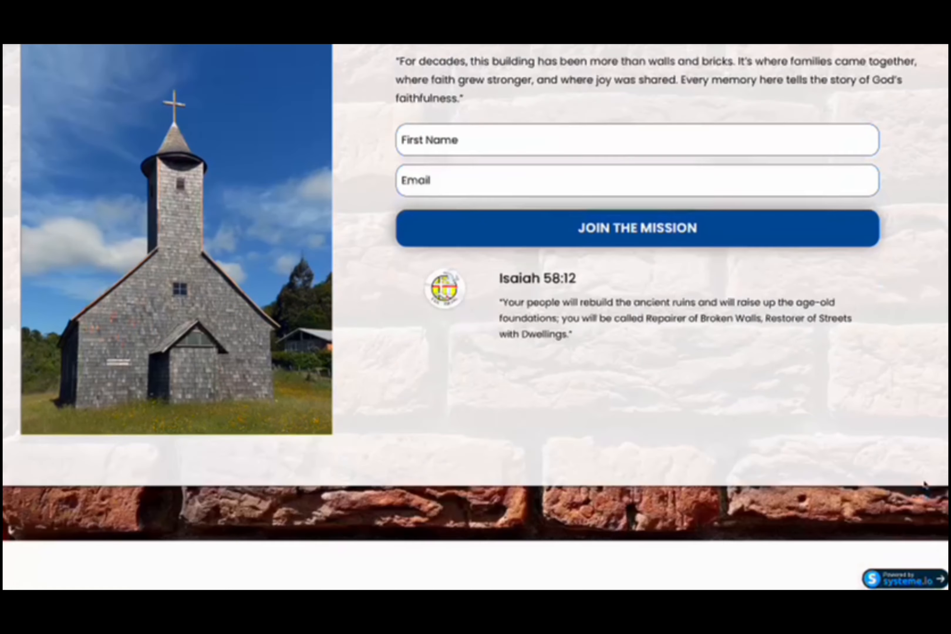
scroll(924, 484, down, 20)
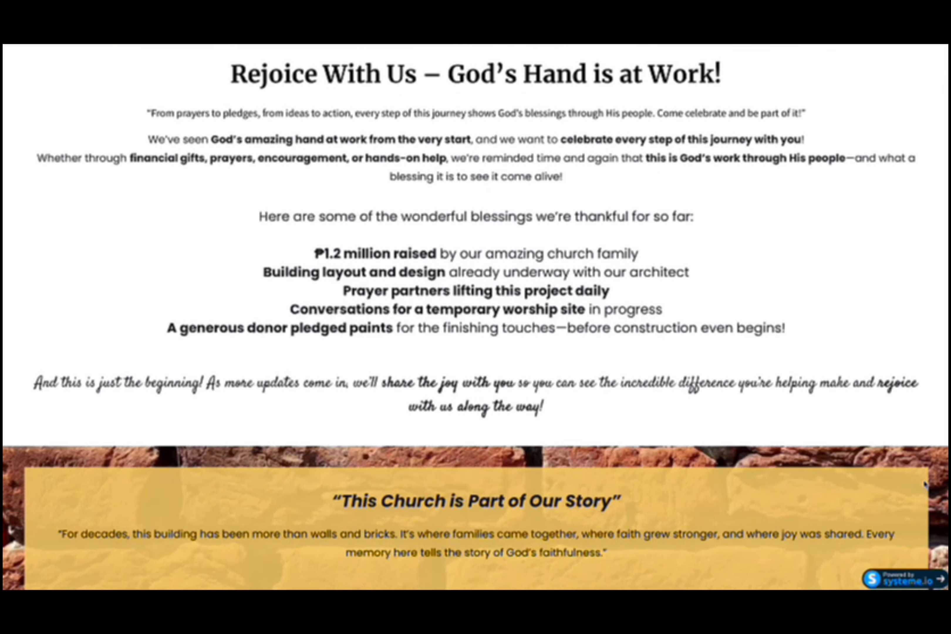
scroll(924, 485, down, 4)
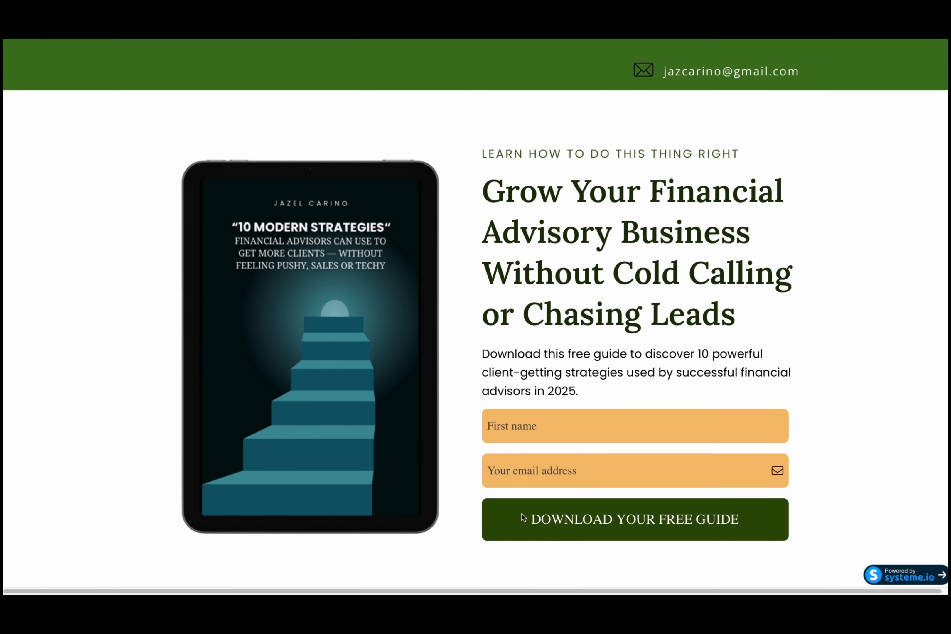
scroll(521, 514, down, 12)
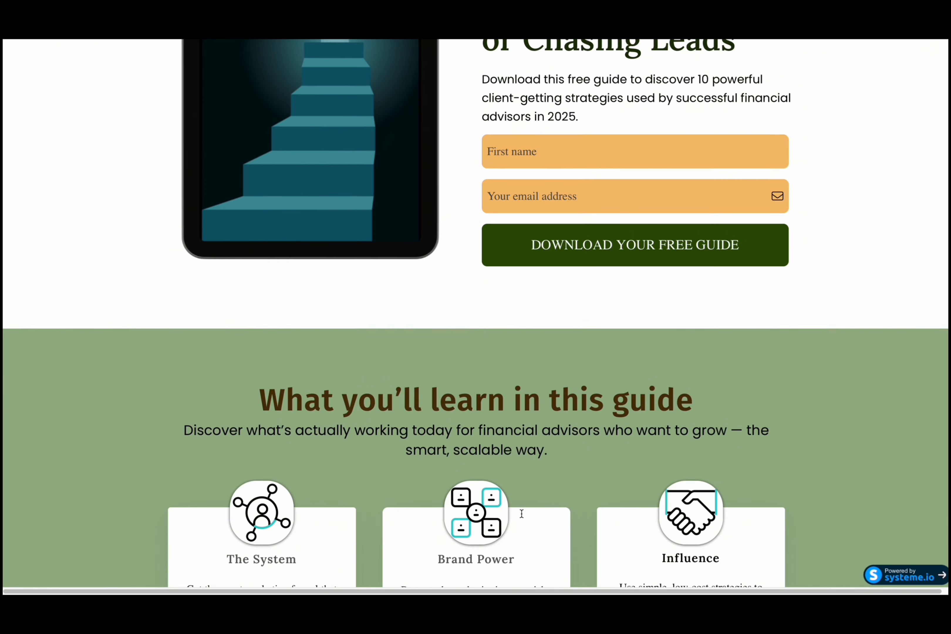
scroll(522, 513, down, 10)
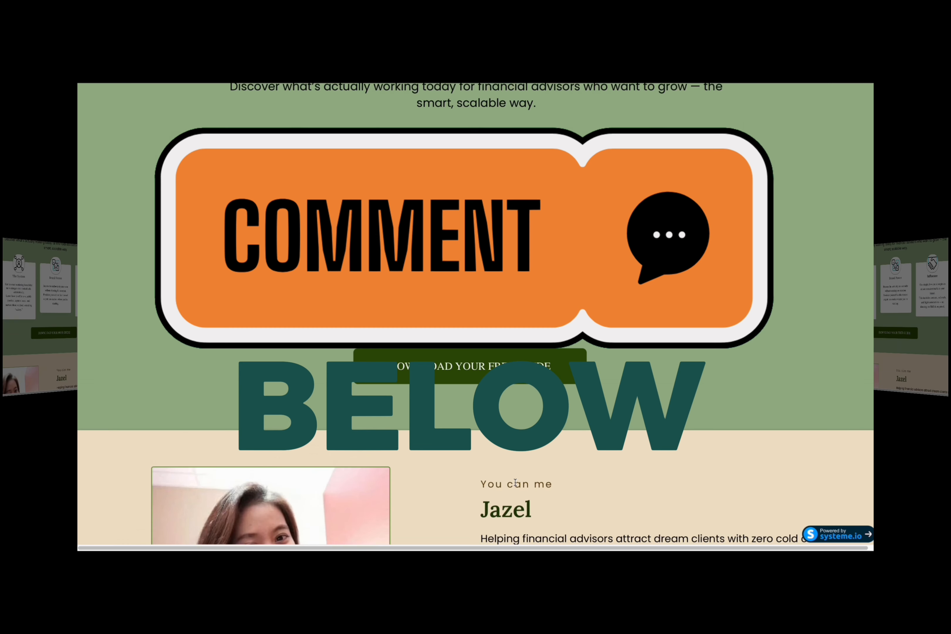